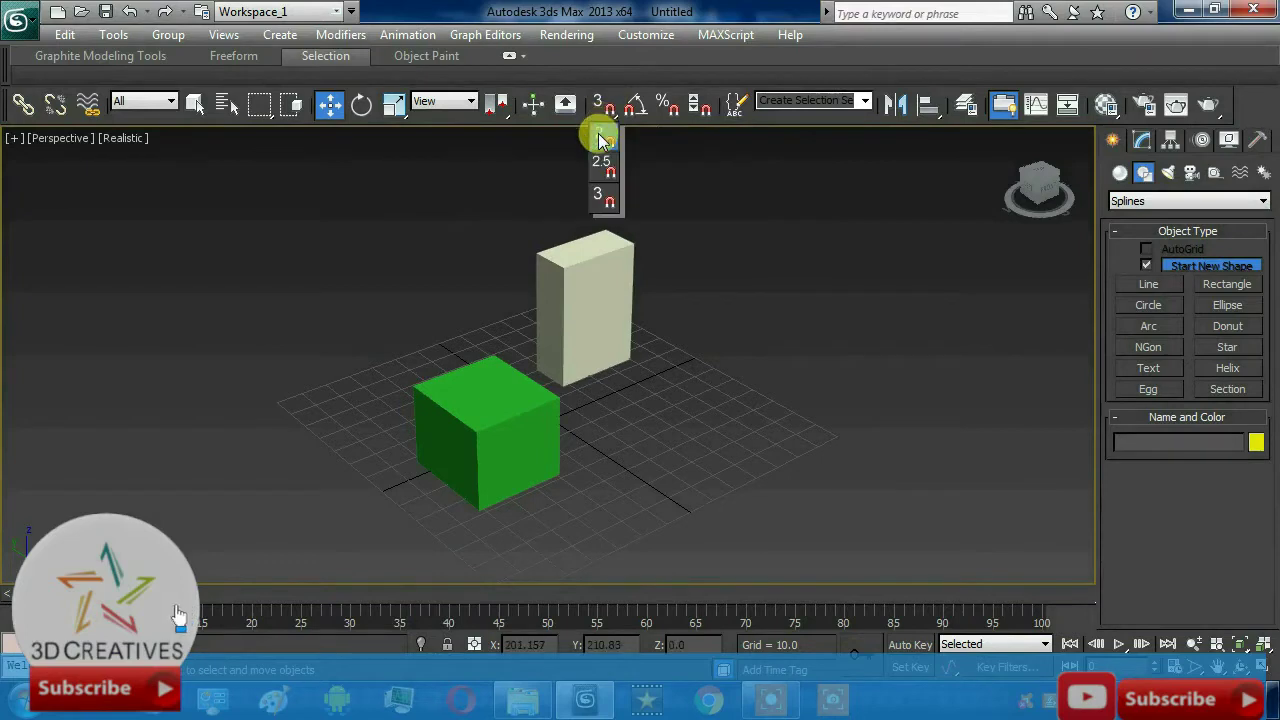
Enable Vertex and Endpoint snapping for 2D snap in Grid and Snap Settings
{"action": "right_click", "coordinate": [603, 106]}
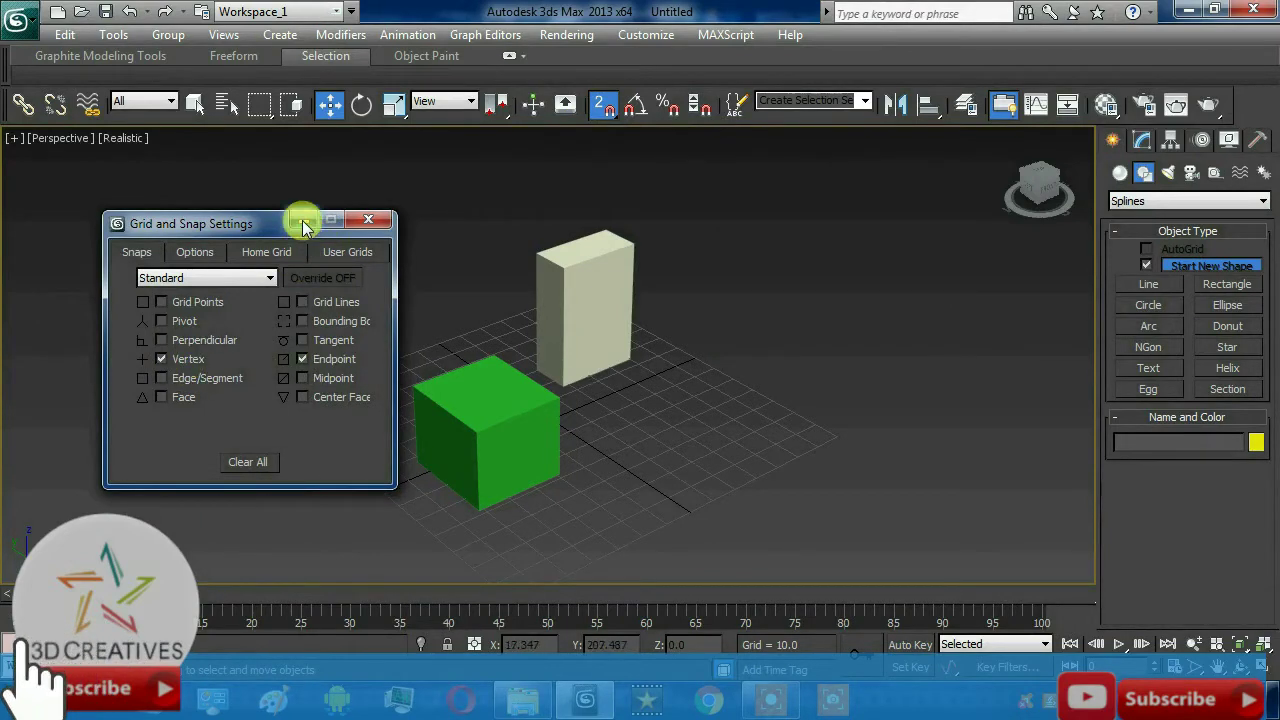
{"action": "left_click", "coordinate": [368, 222]}
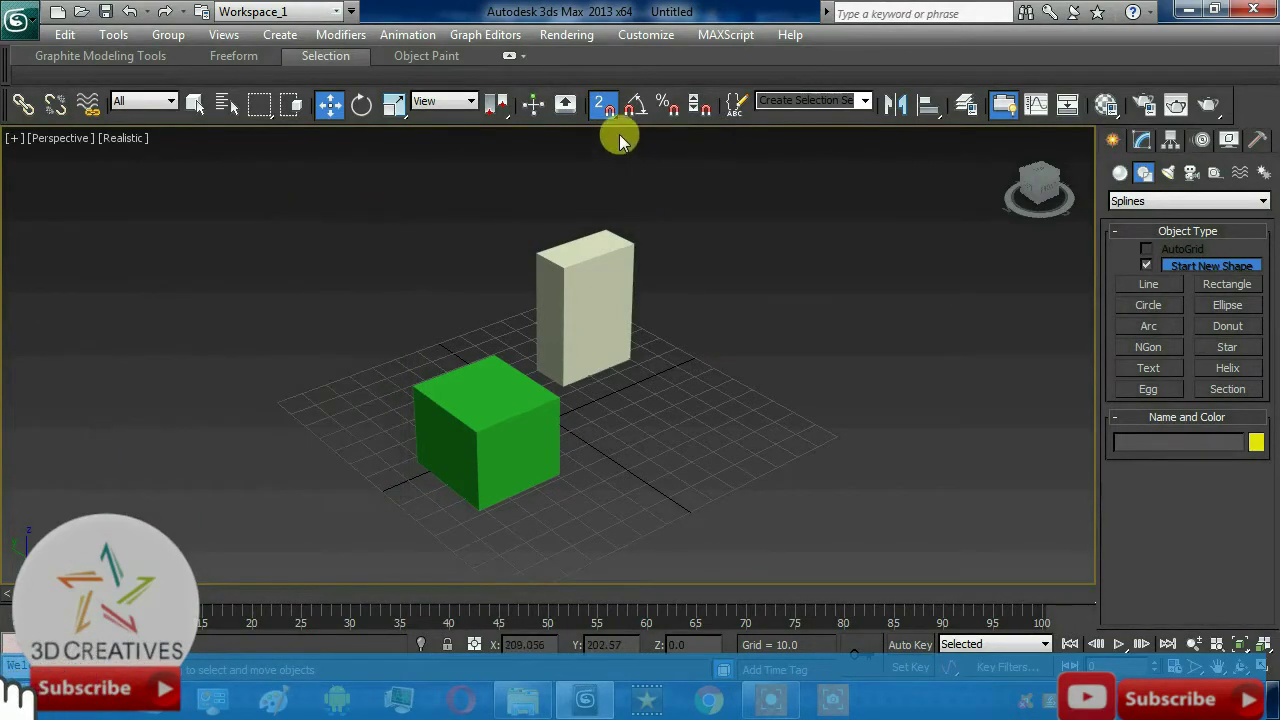
Trace a closed Line001 around the green cube's base corners in the four-viewport layout
{"action": "left_click", "coordinate": [1145, 284]}
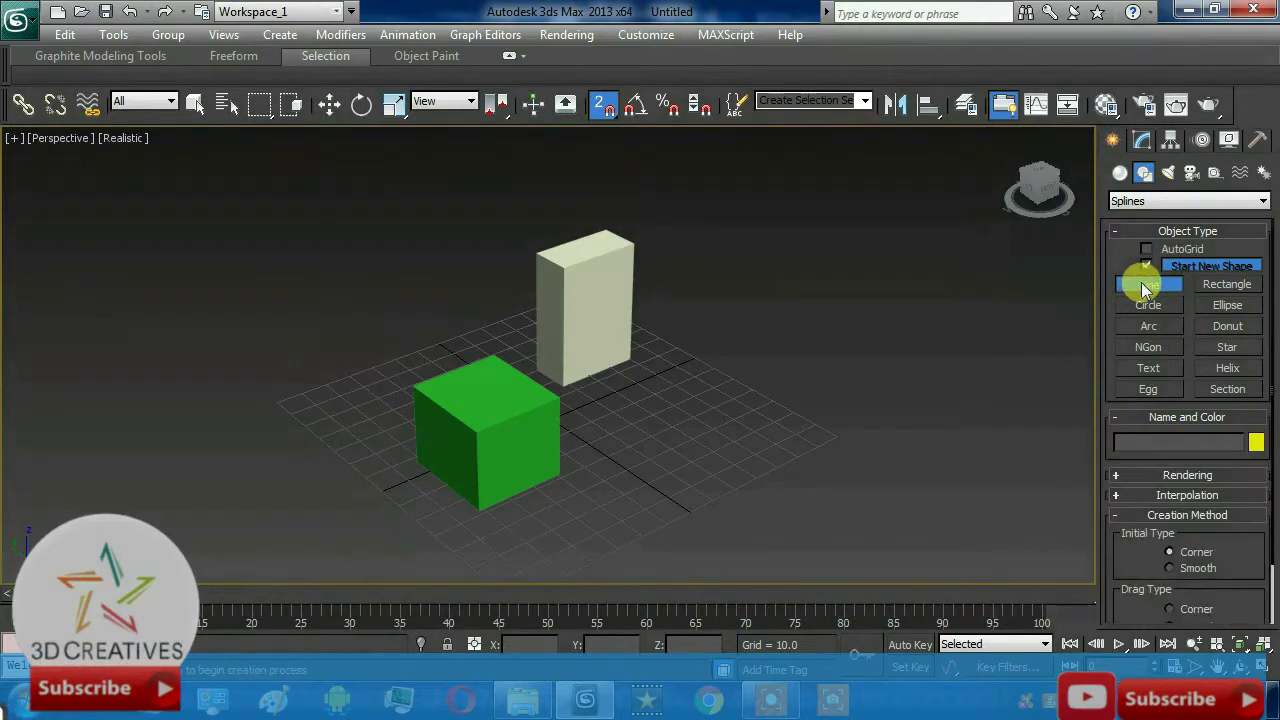
{"action": "key", "text": "alt+w"}
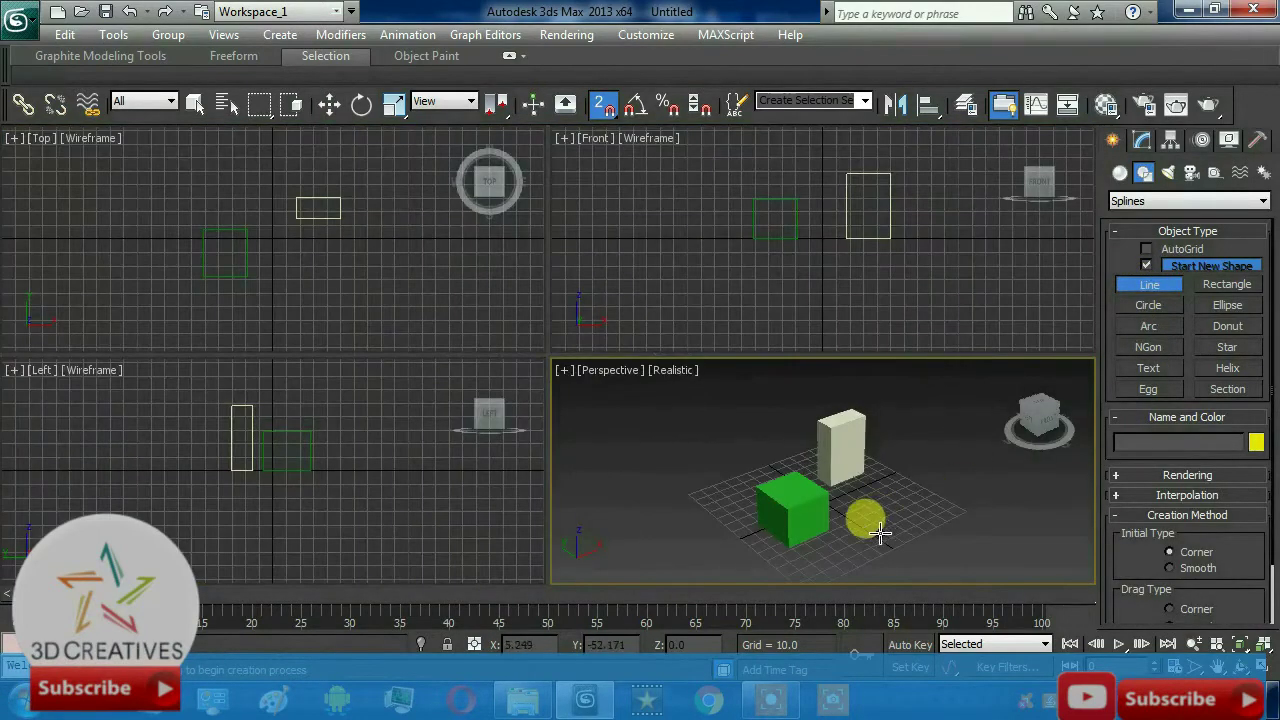
{"action": "key", "text": "alt+w"}
{"action": "key", "text": "alt+w"}
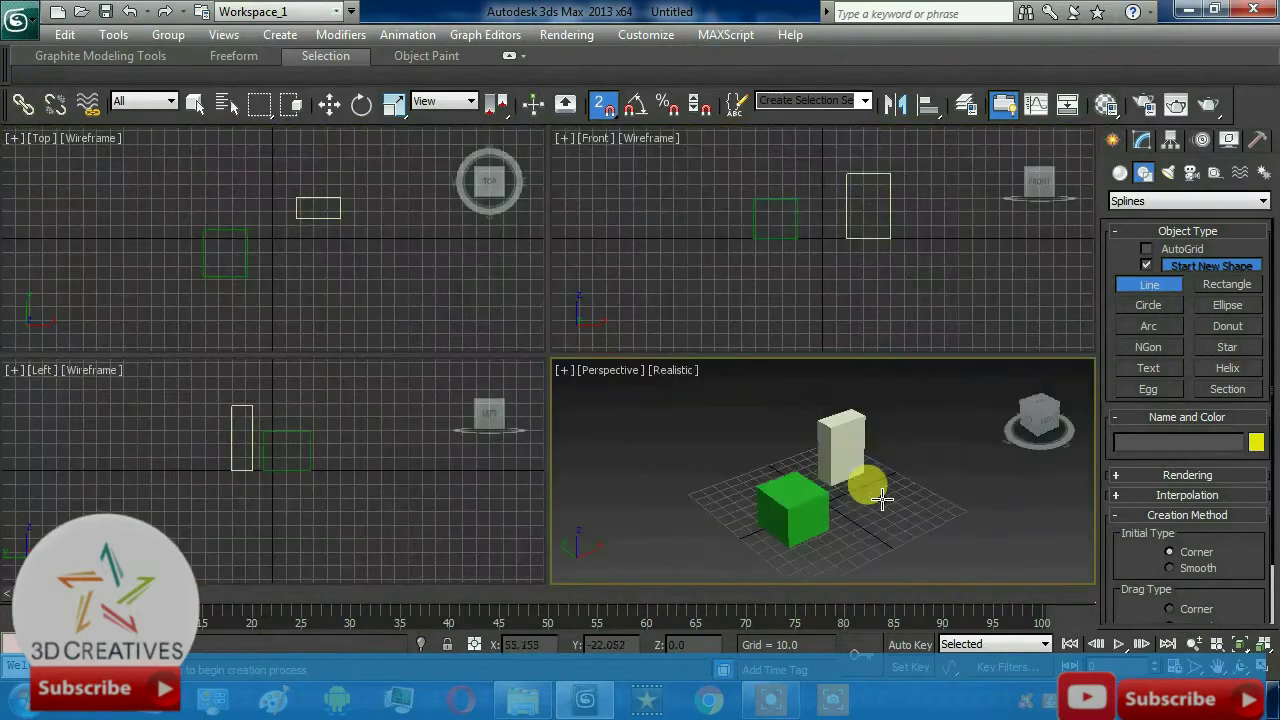
{"action": "scroll", "coordinate": [240, 270], "scroll_direction": "up", "scroll_amount": 2}
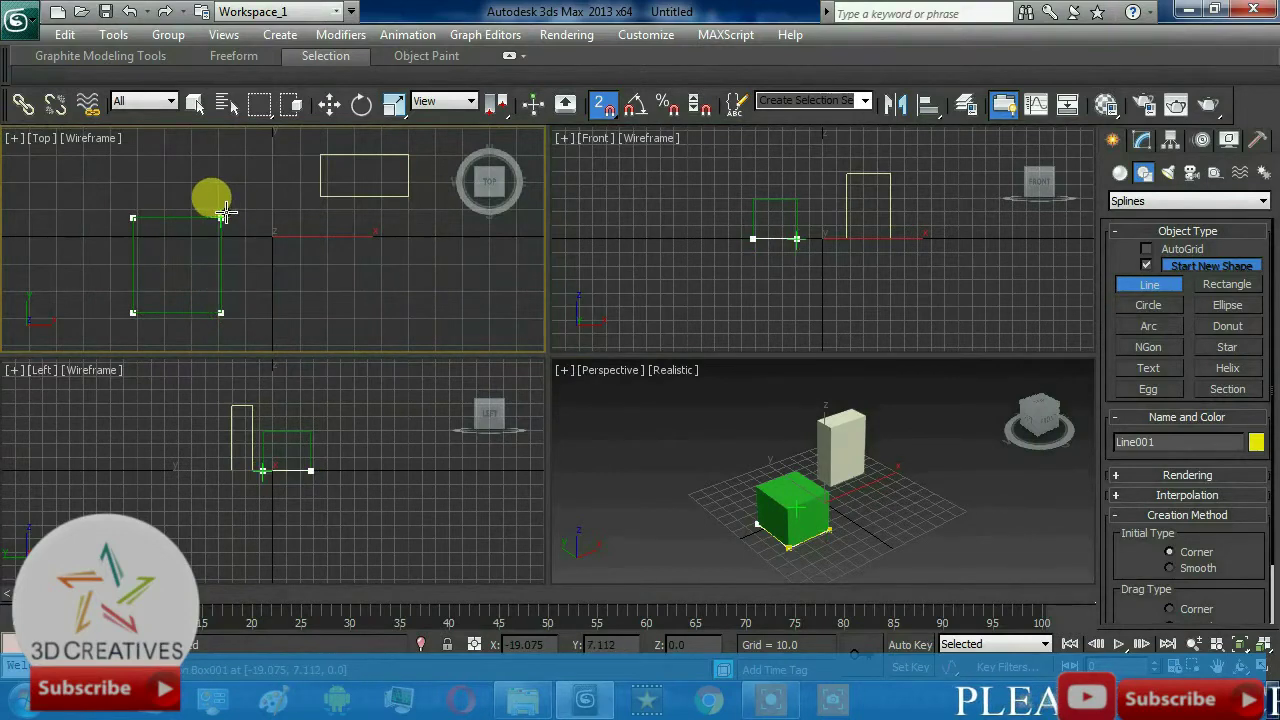
{"action": "left_click", "coordinate": [131, 213]}
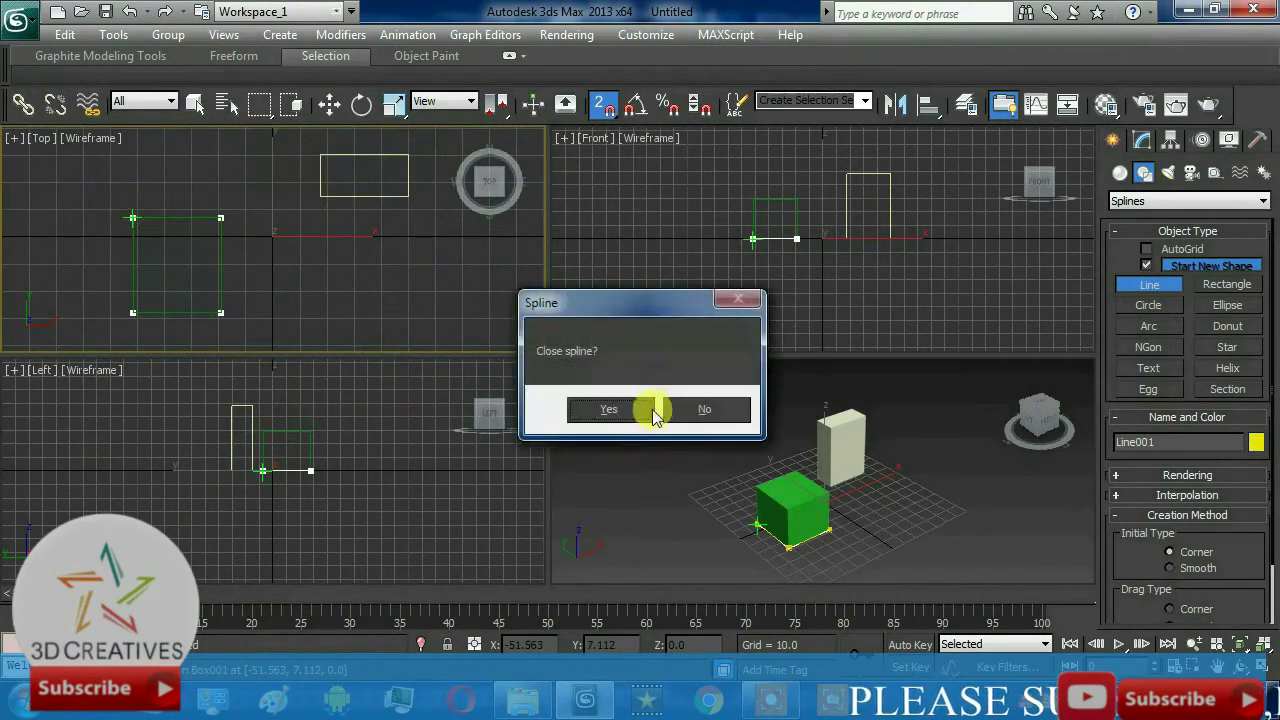
{"action": "left_click", "coordinate": [605, 411]}
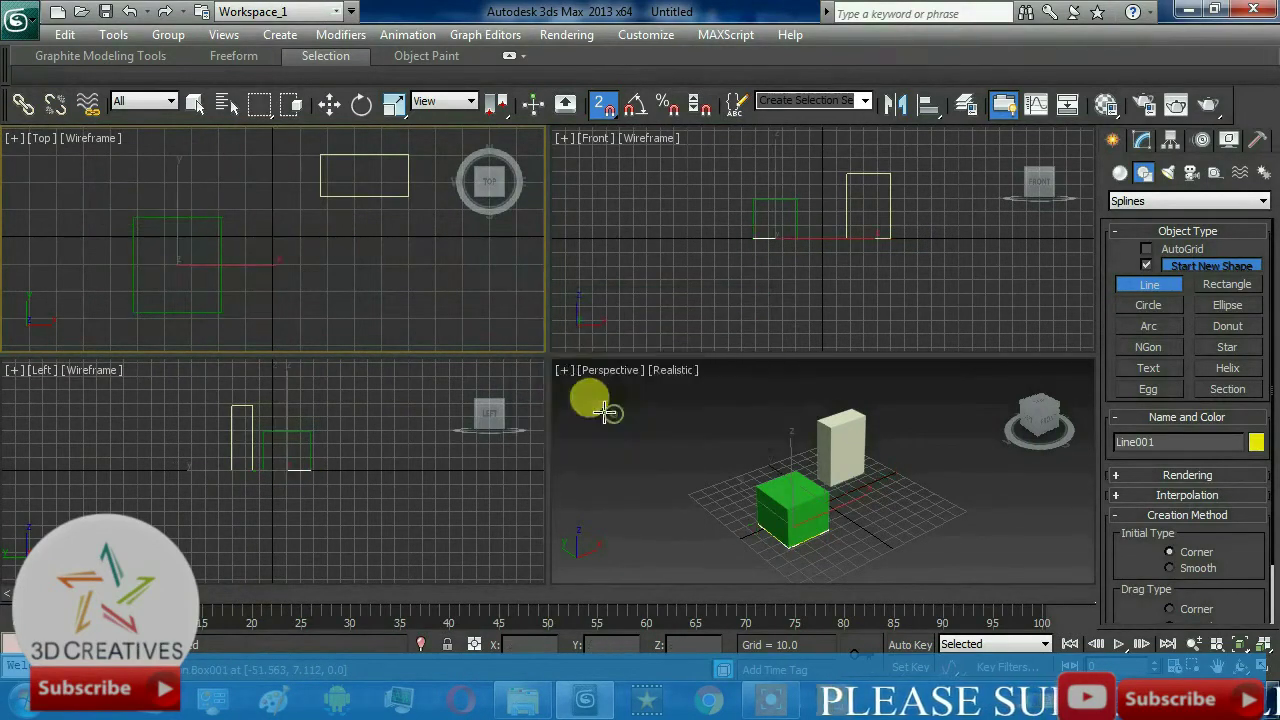
Drag the Line001 rectangle off the cube in a maximized Perspective view, then delete it
{"action": "left_click", "coordinate": [328, 106]}
{"action": "left_click", "coordinate": [760, 530]}
{"action": "middle_click_drag", "start_coordinate": [760, 530], "coordinate": [770, 518]}
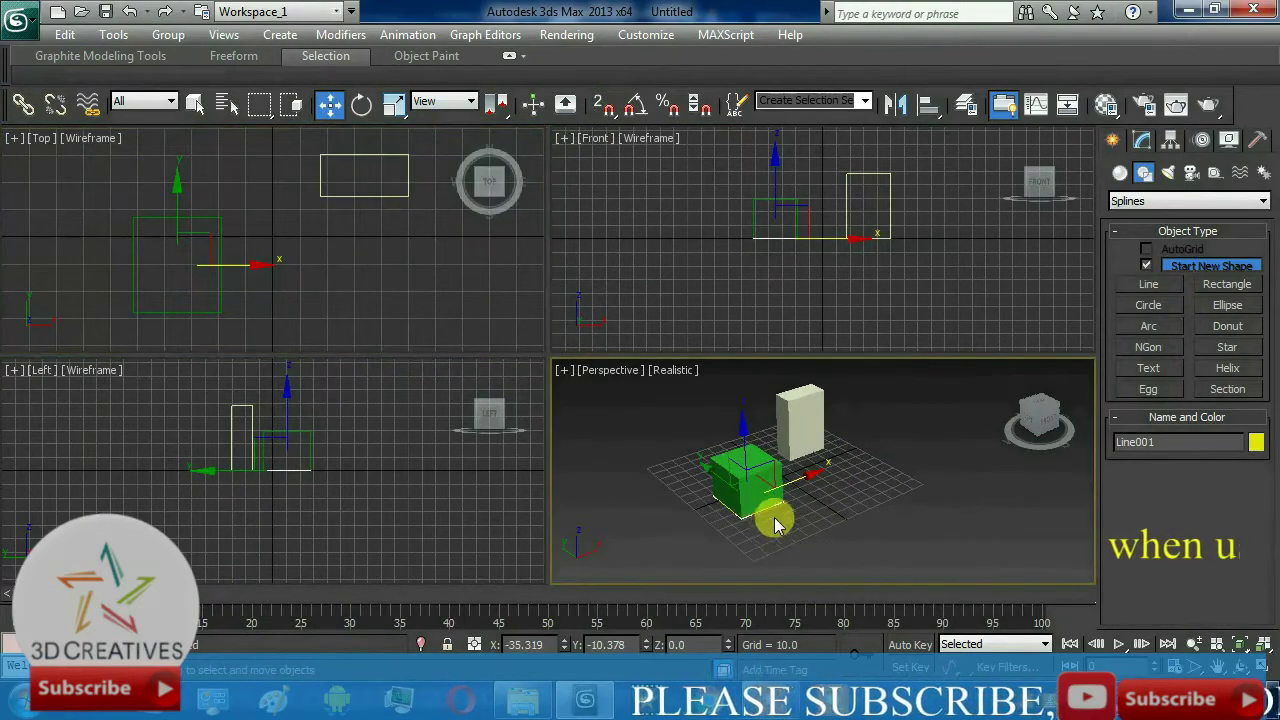
{"action": "key", "text": "alt+w"}
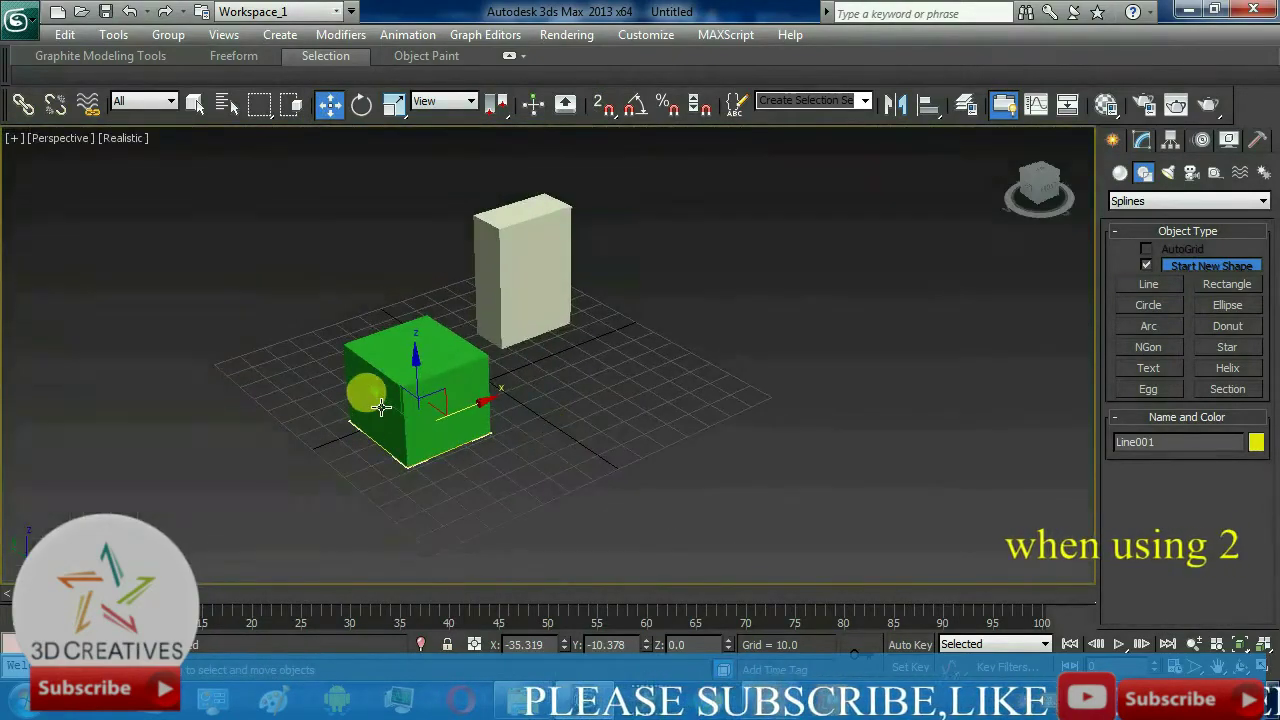
{"action": "left_click_drag", "start_coordinate": [506, 472], "coordinate": [470, 448]}
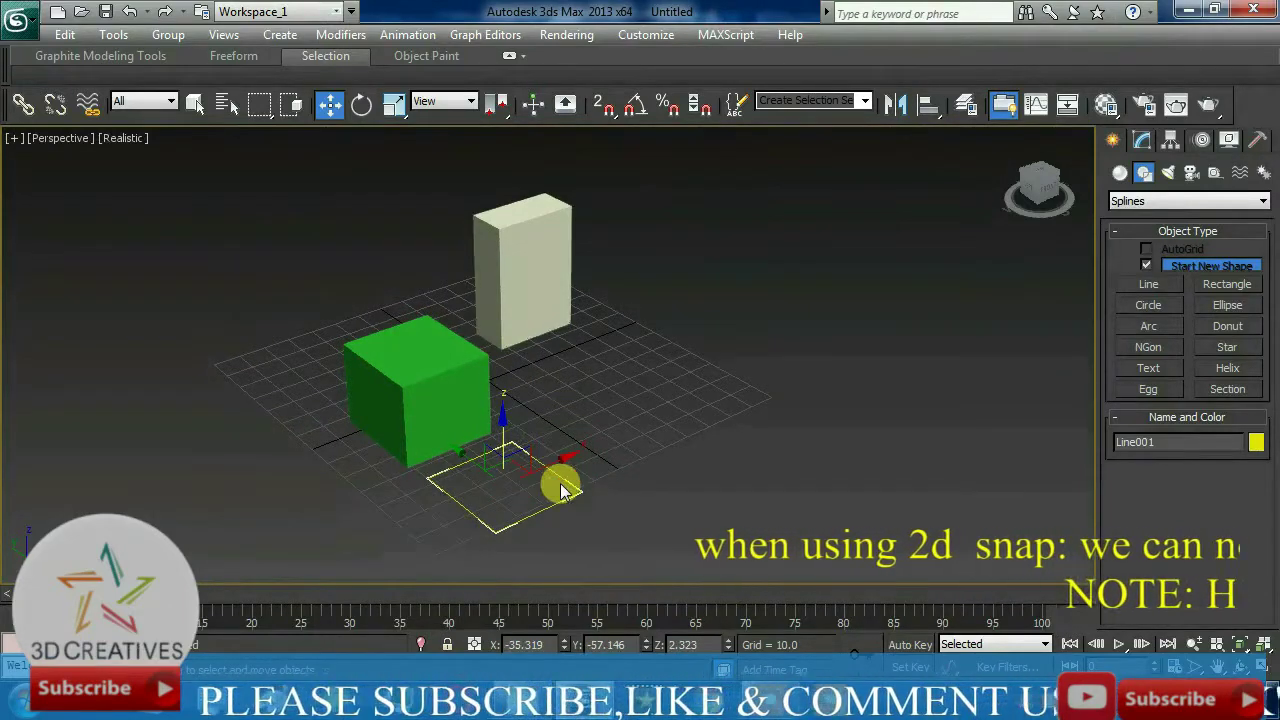
{"action": "key", "text": "Delete"}
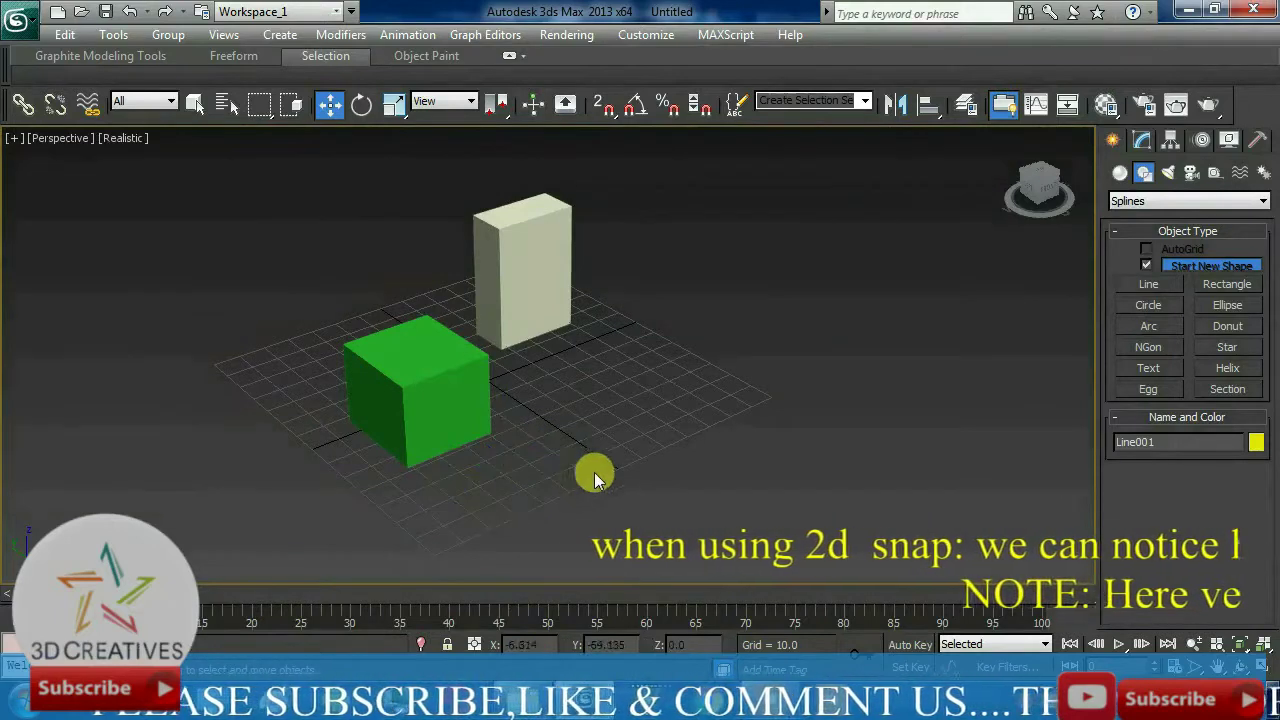
Draw a line through the green cube's bottom corners toward the white box's base
{"action": "left_click", "coordinate": [1150, 284]}
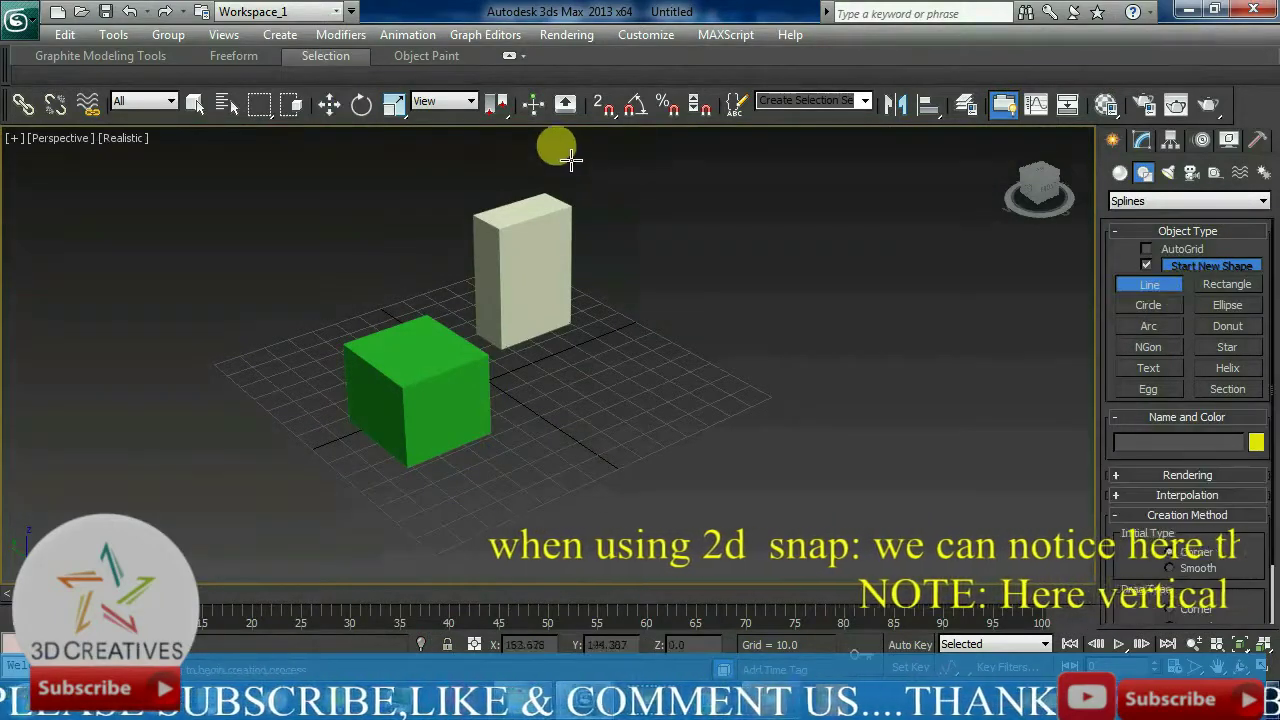
{"action": "left_click", "coordinate": [346, 423]}
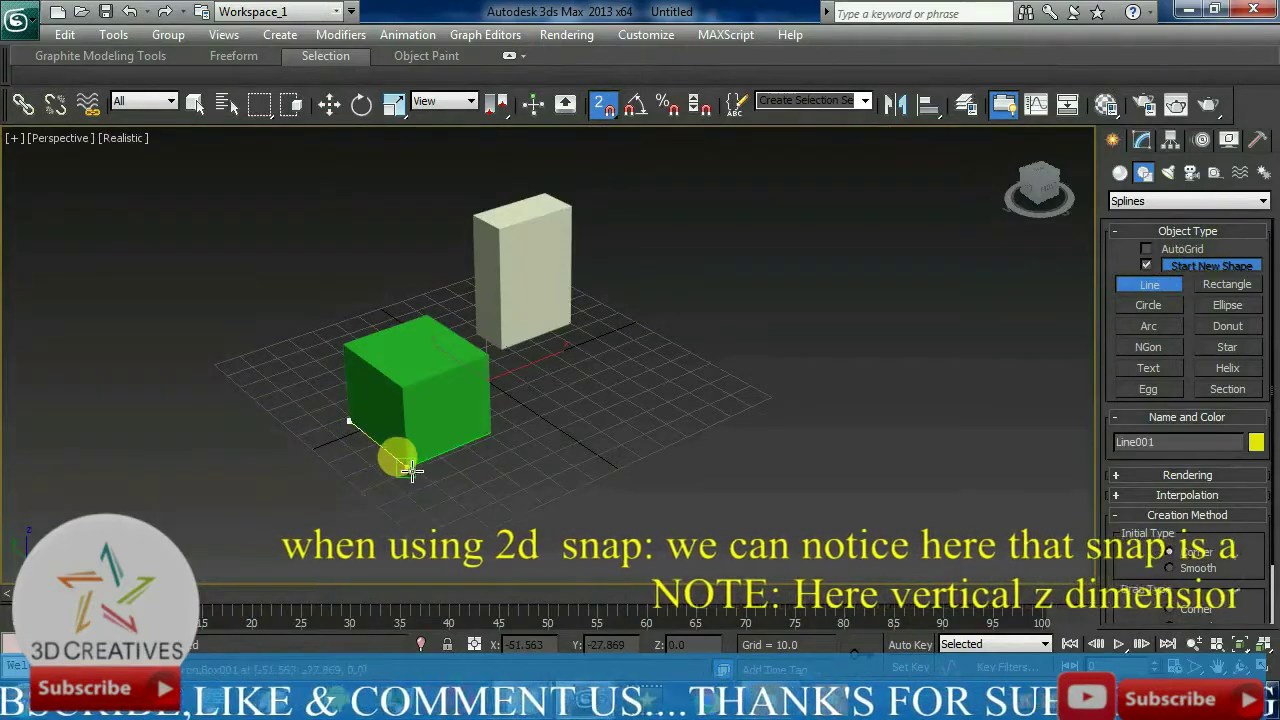
{"action": "left_click", "coordinate": [408, 466]}
{"action": "left_click", "coordinate": [491, 433]}
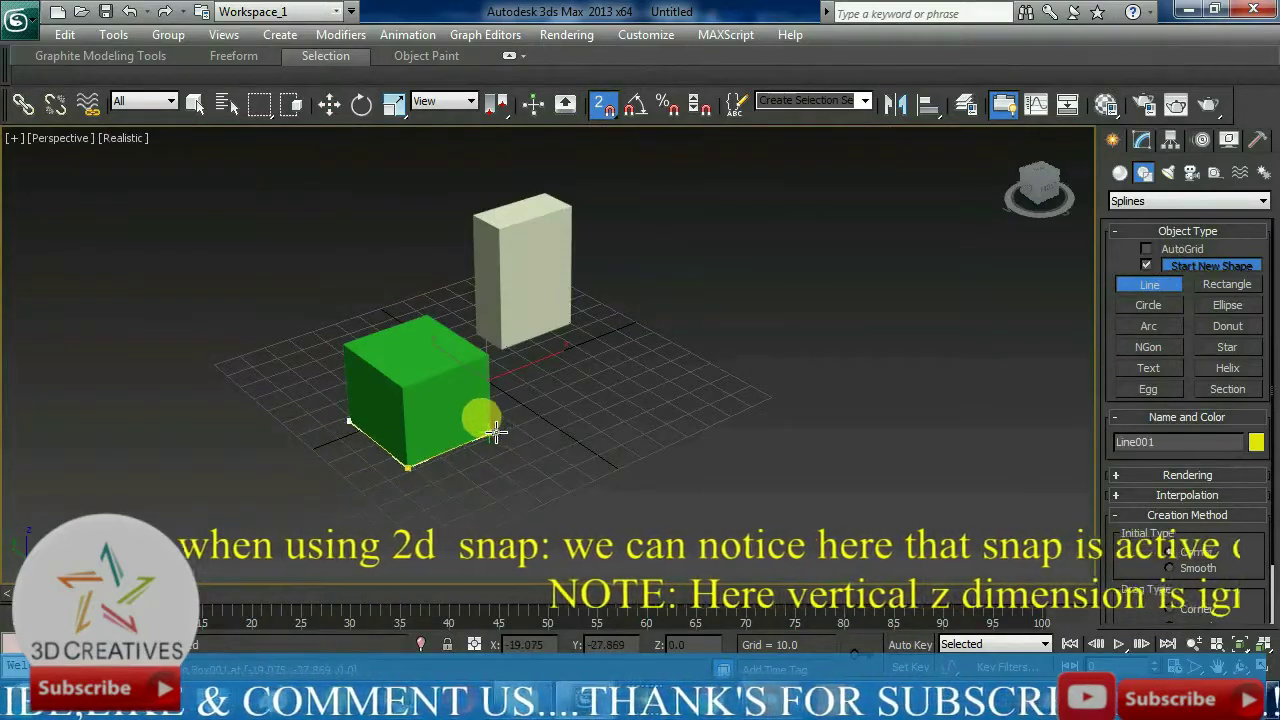
{"action": "mouse_move", "coordinate": [677, 521]}
{"action": "middle_mouse_down", "text": "alt"}
{"action": "mouse_move", "coordinate": [594, 449]}
{"action": "mouse_move", "coordinate": [523, 434]}
{"action": "mouse_move", "coordinate": [534, 466]}
{"action": "middle_mouse_up", "text": "alt"}
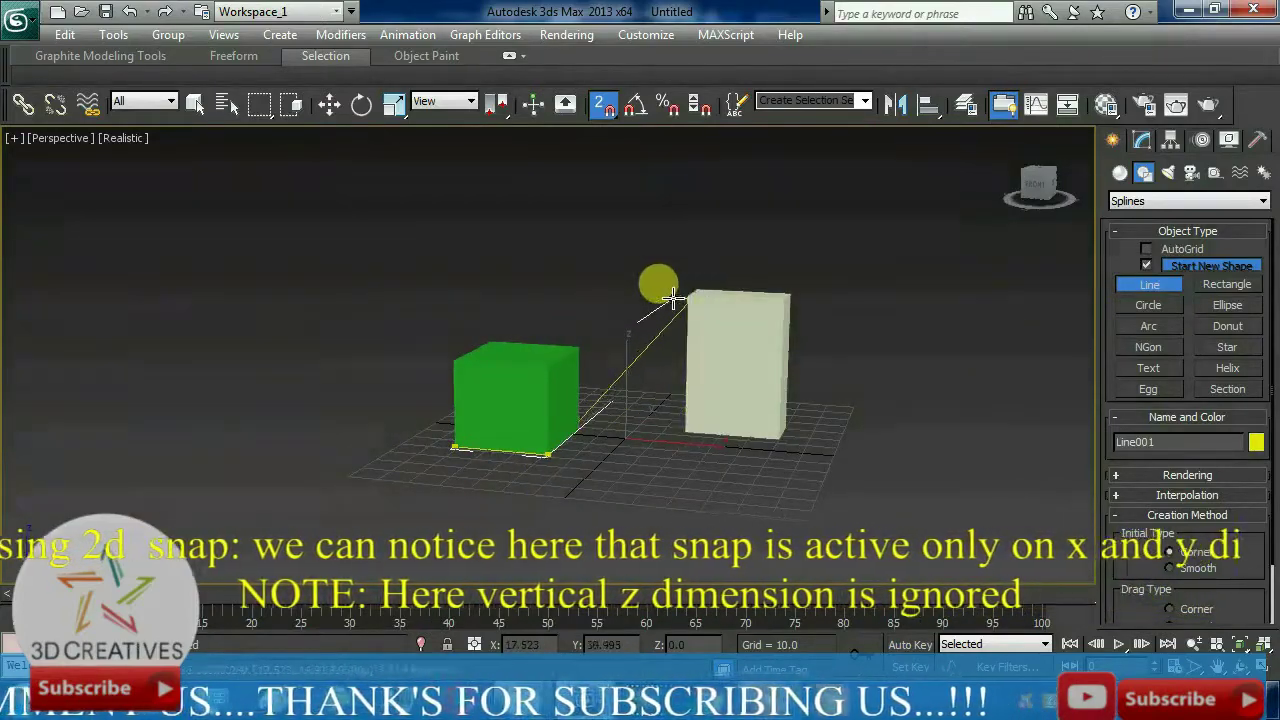
{"action": "middle_click_drag", "start_coordinate": [594, 420], "coordinate": [680, 471], "text": "alt"}
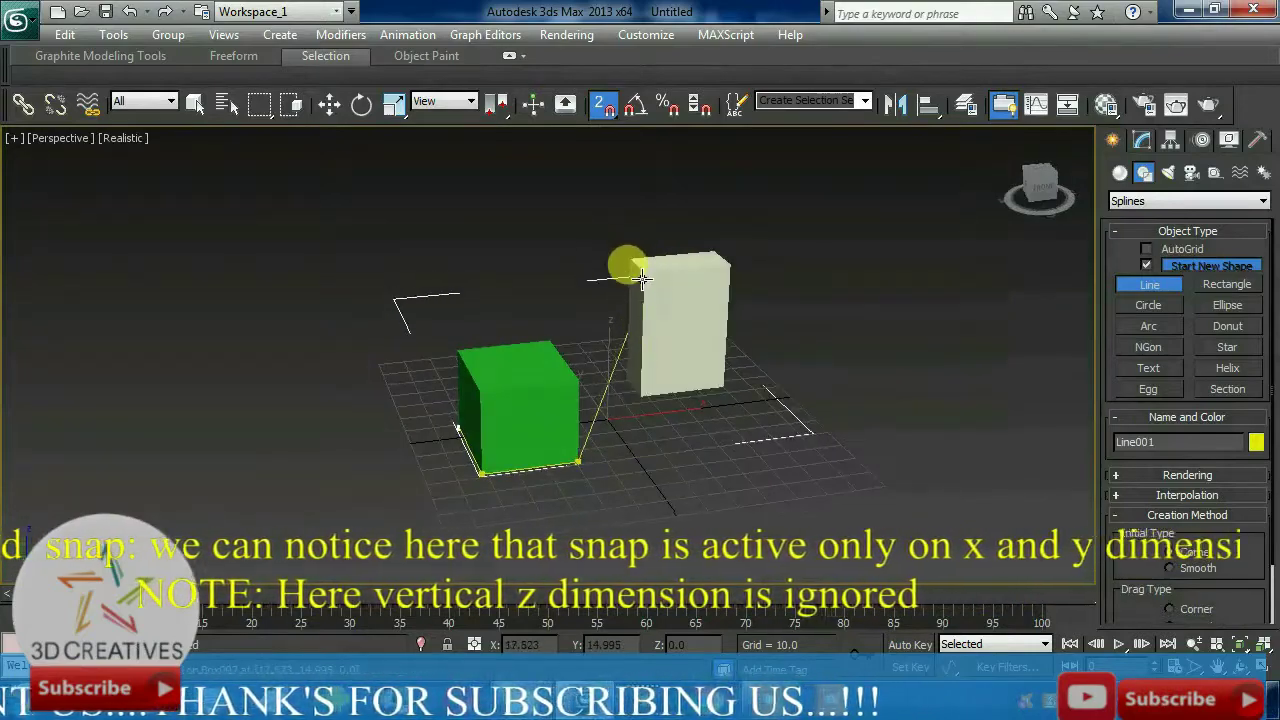
{"action": "scroll", "coordinate": [652, 277], "scroll_direction": "up", "scroll_amount": 3}
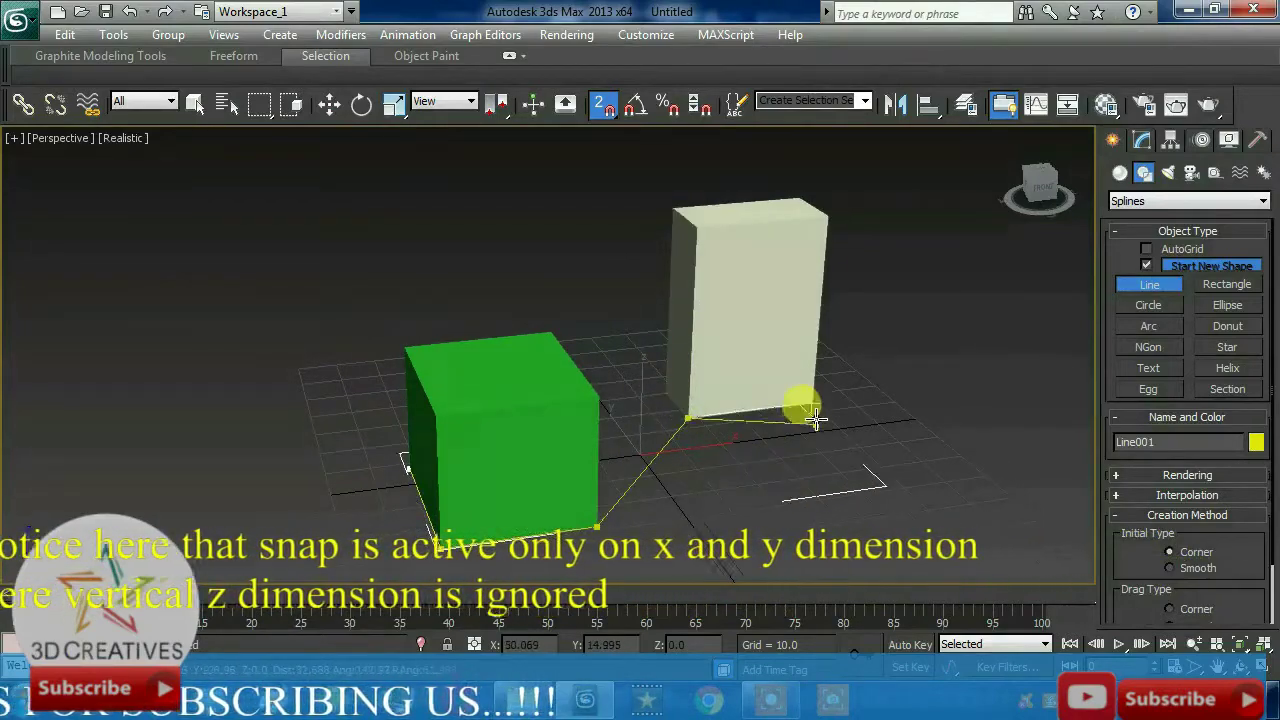
{"action": "mouse_move", "coordinate": [829, 409]}
{"action": "middle_mouse_down", "text": "alt"}
{"action": "mouse_move", "coordinate": [723, 409]}
{"action": "mouse_move", "coordinate": [685, 376]}
{"action": "mouse_move", "coordinate": [851, 394]}
{"action": "mouse_move", "coordinate": [817, 420]}
{"action": "middle_mouse_up", "text": "alt"}
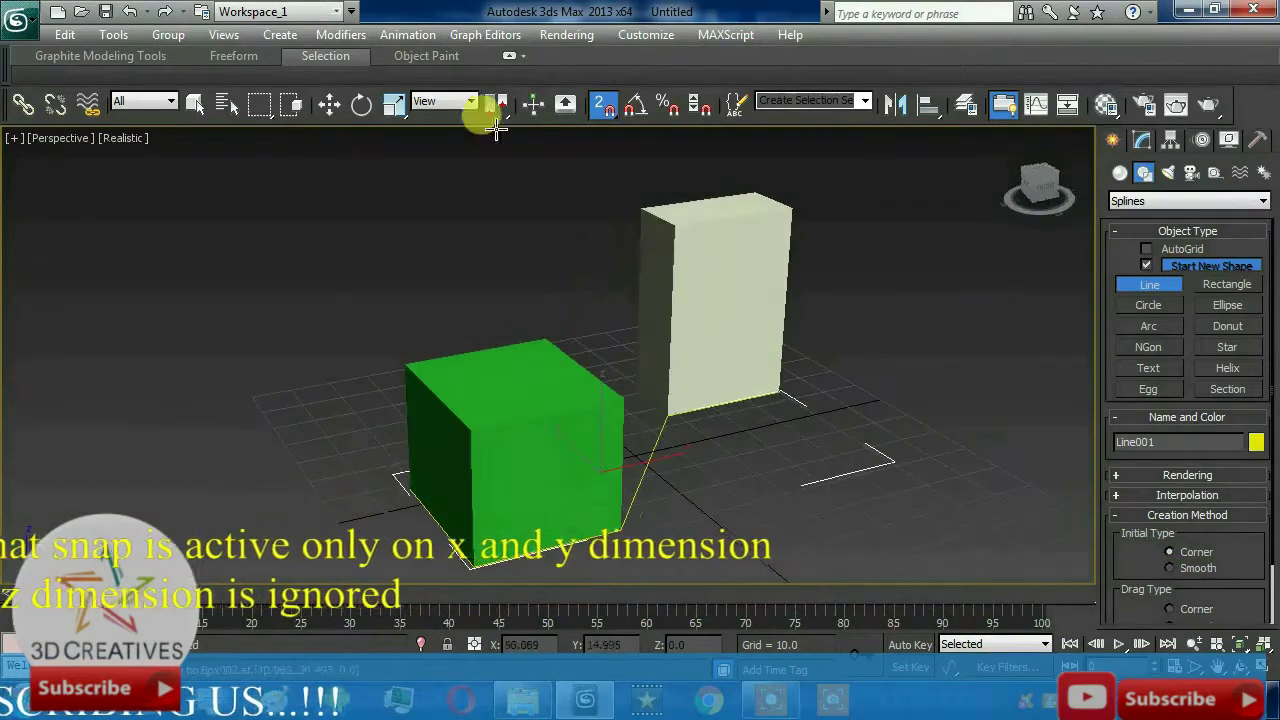
{"action": "key", "text": "alt+w"}
Raise the new line in Front view, then maximize the Perspective view
{"action": "left_click", "coordinate": [327, 106]}
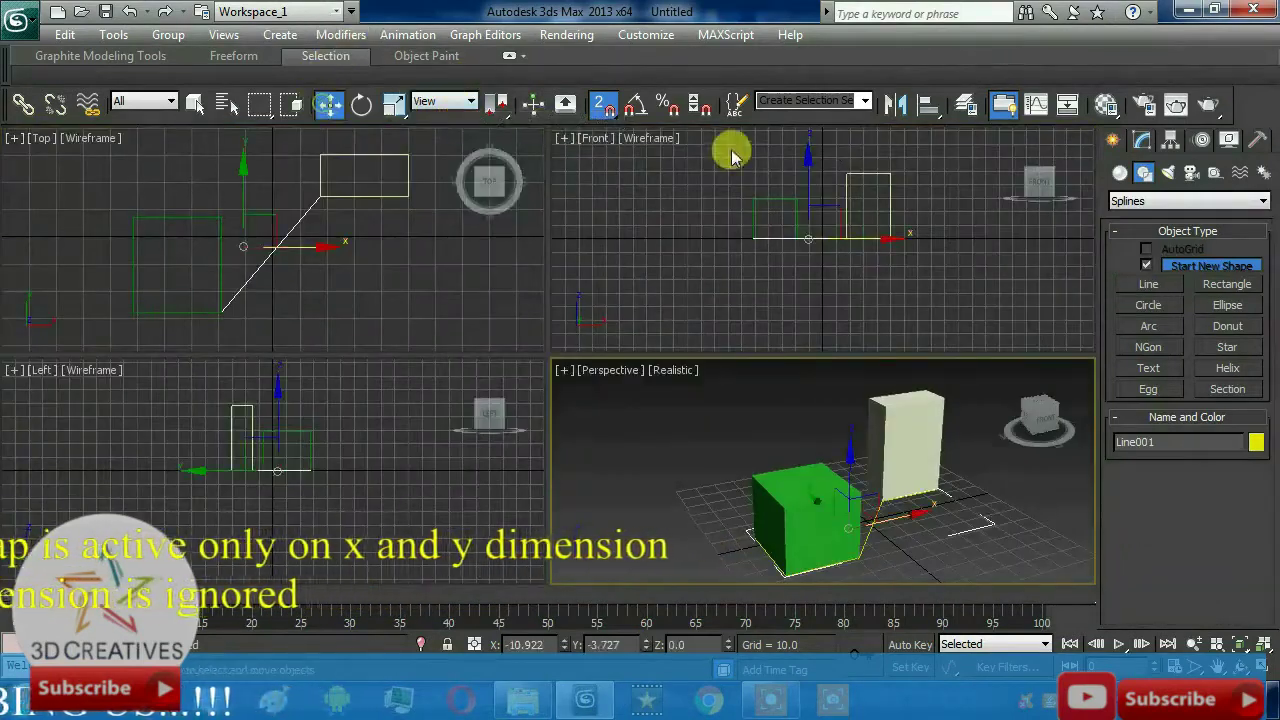
{"action": "left_click", "coordinate": [806, 178]}
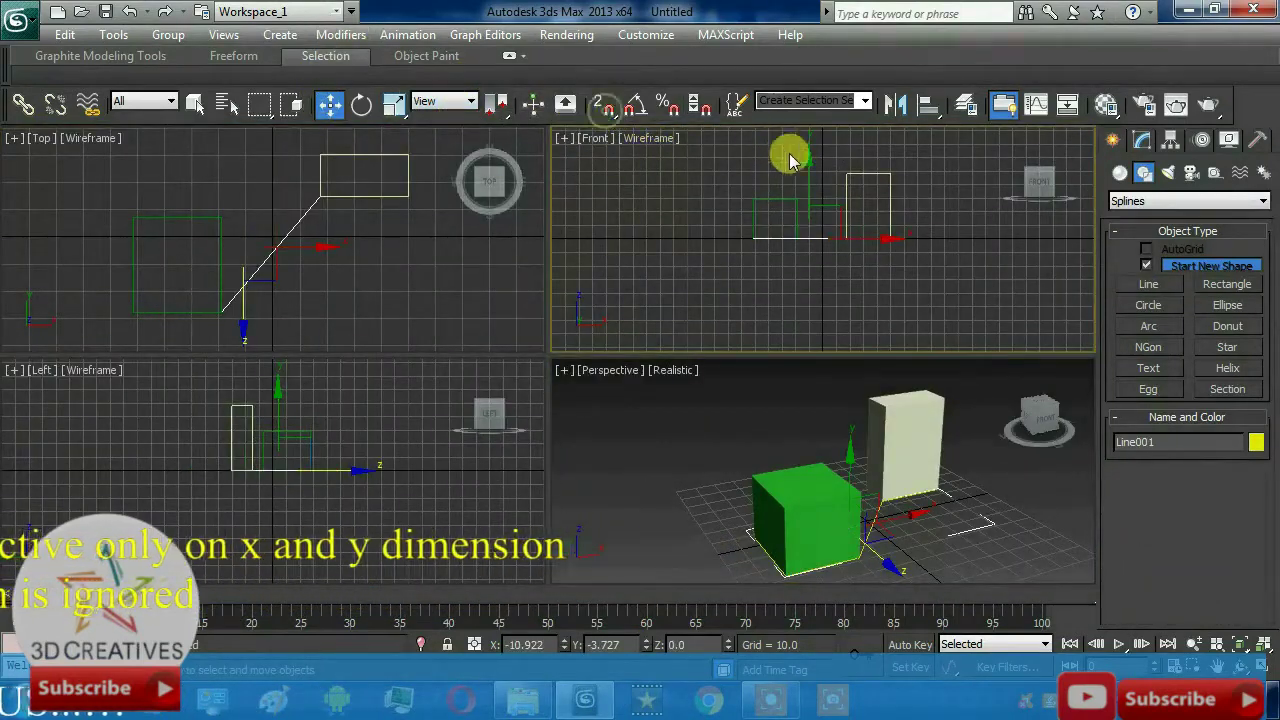
{"action": "left_click_drag", "start_coordinate": [802, 180], "coordinate": [815, 171]}
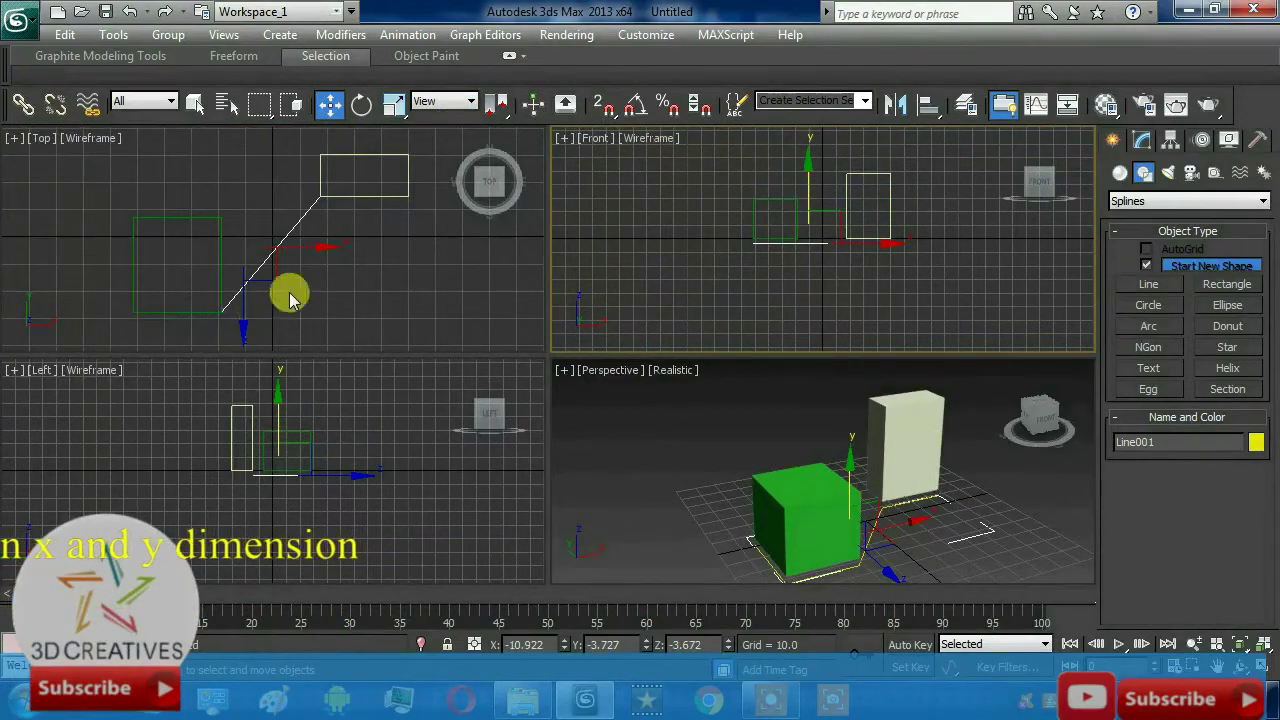
{"action": "middle_click_drag", "start_coordinate": [290, 300], "coordinate": [267, 230]}
{"action": "left_click", "coordinate": [946, 549]}
{"action": "key", "text": "alt+w"}
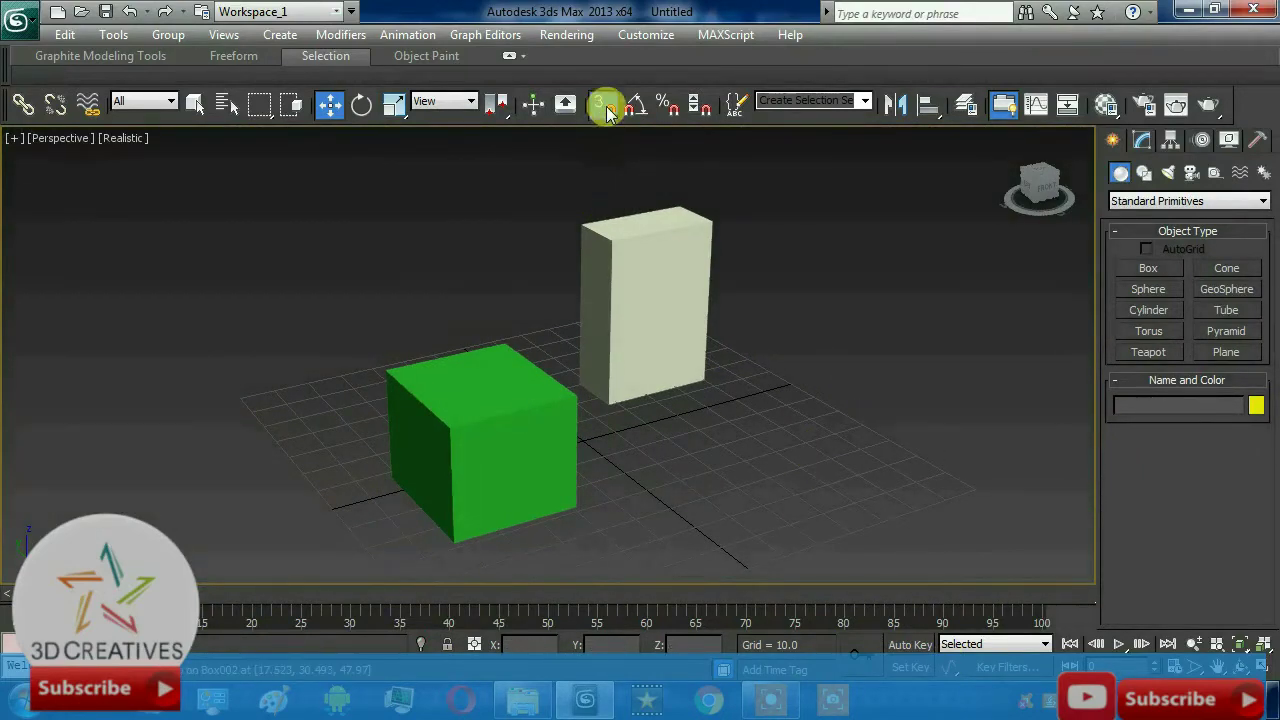
Draw a 3D-snapped line through the green cube's corners to the white box's base and top
{"action": "left_click", "coordinate": [1145, 174]}
{"action": "left_click", "coordinate": [1148, 287]}
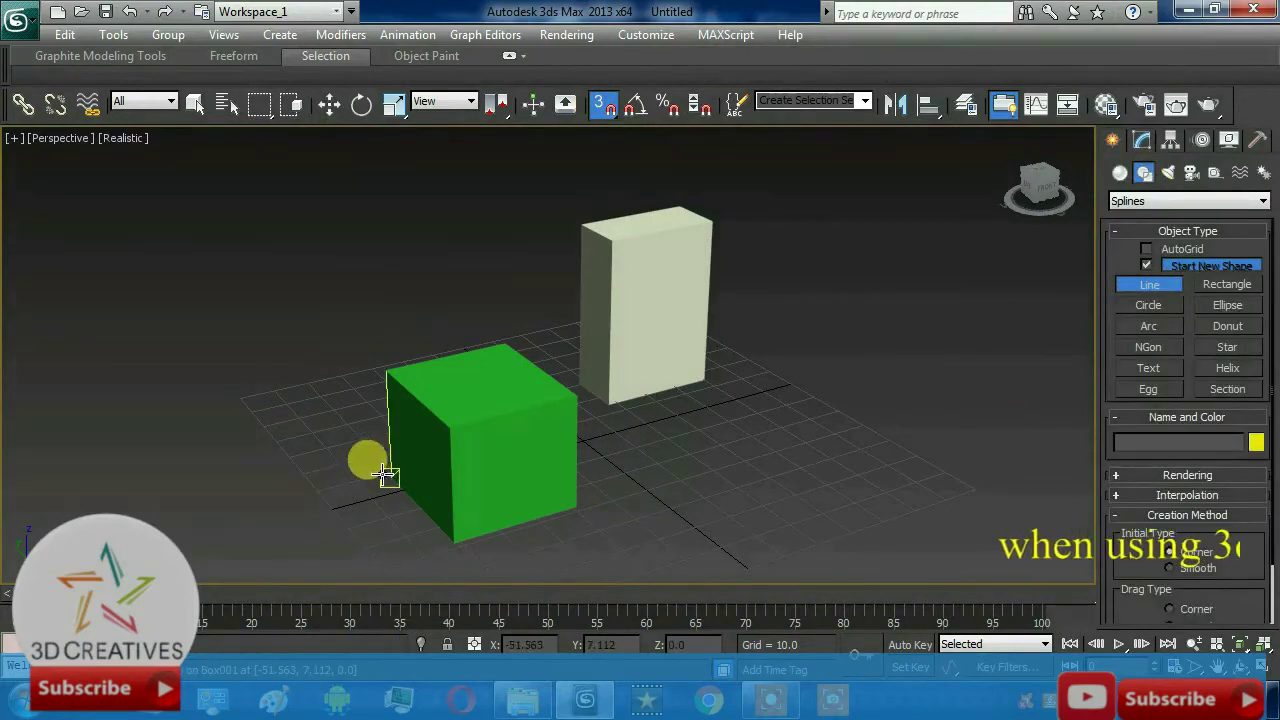
{"action": "middle_click_drag", "start_coordinate": [370, 497], "coordinate": [400, 500], "text": "alt"}
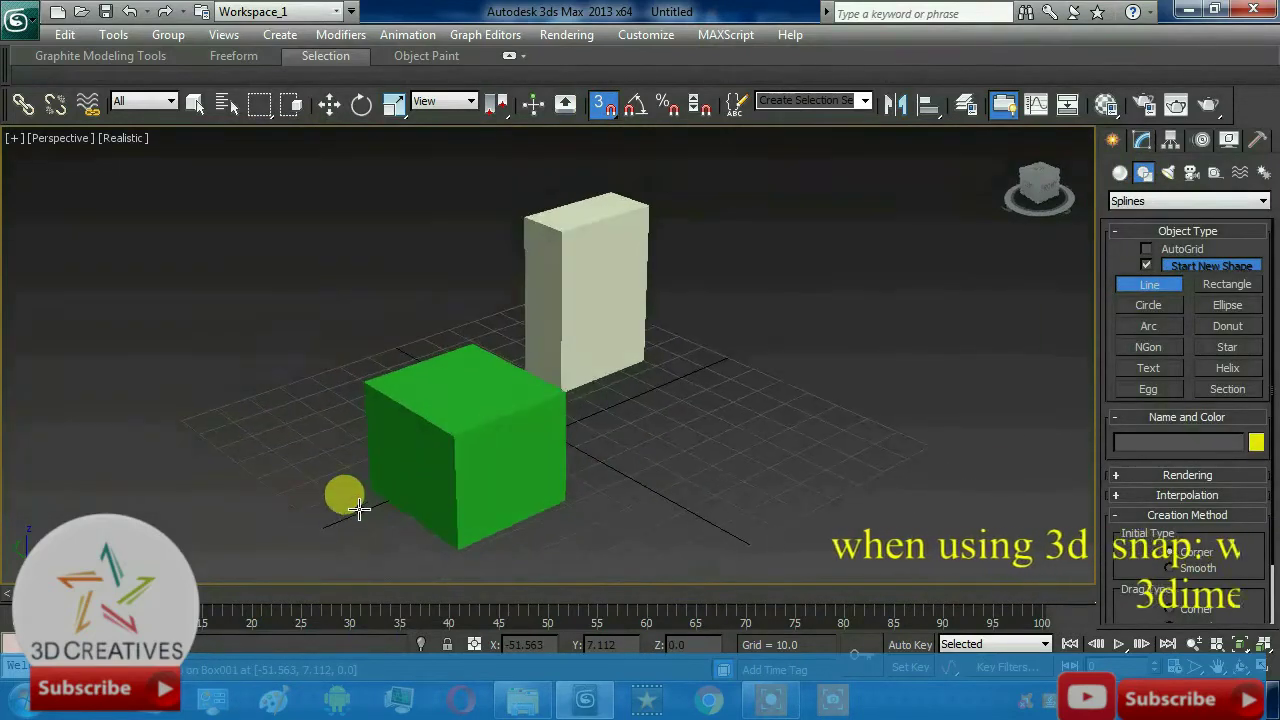
{"action": "left_click", "coordinate": [368, 490]}
{"action": "left_click", "coordinate": [457, 548]}
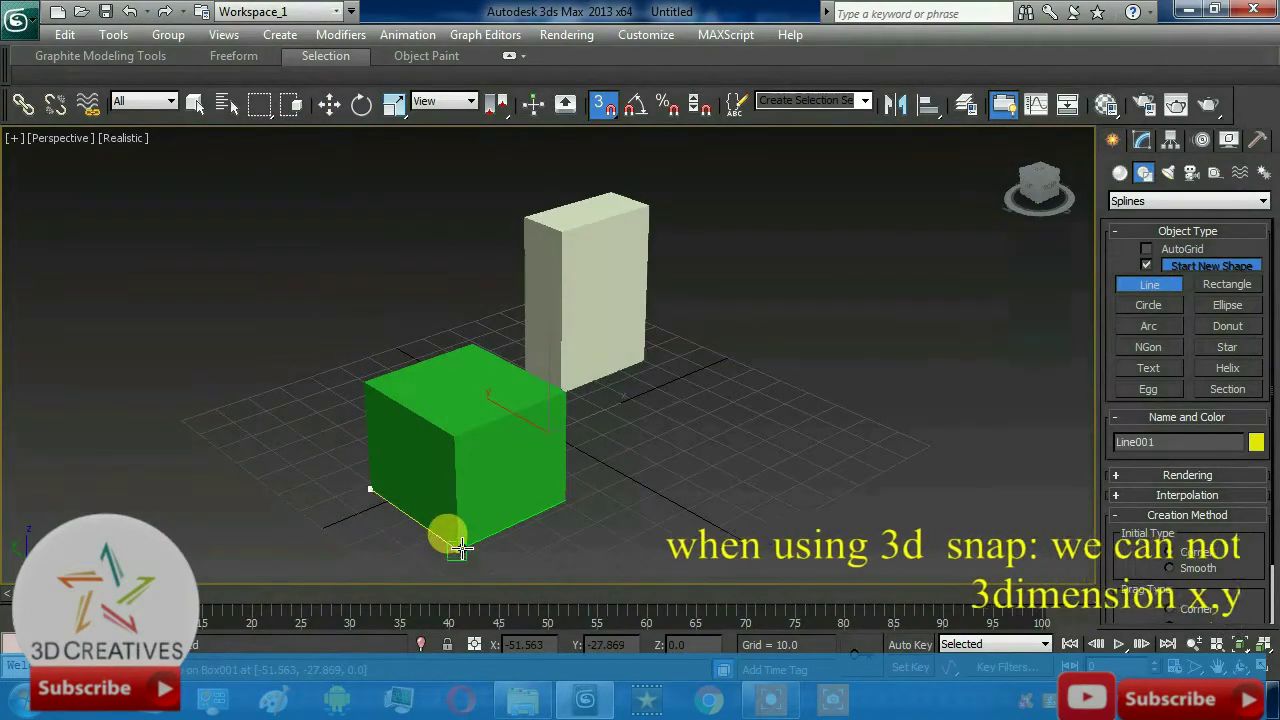
{"action": "left_click", "coordinate": [452, 441]}
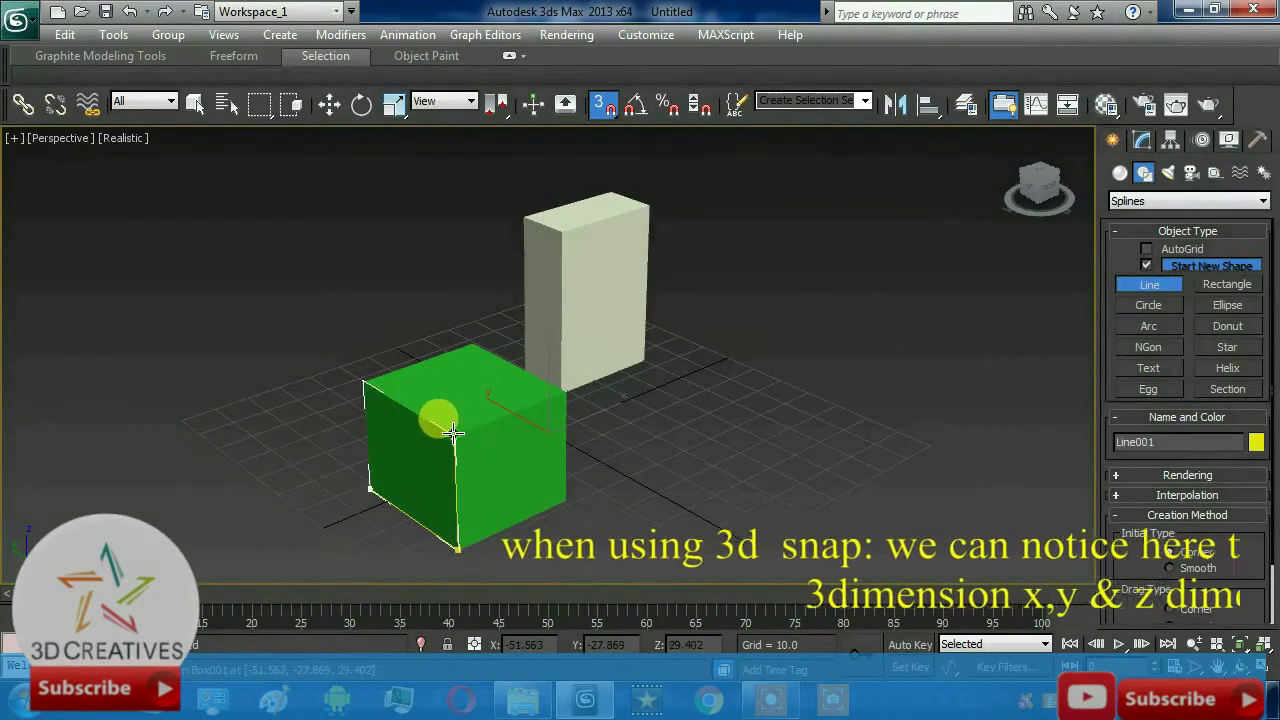
{"action": "left_click", "coordinate": [566, 396]}
{"action": "left_click", "coordinate": [566, 496]}
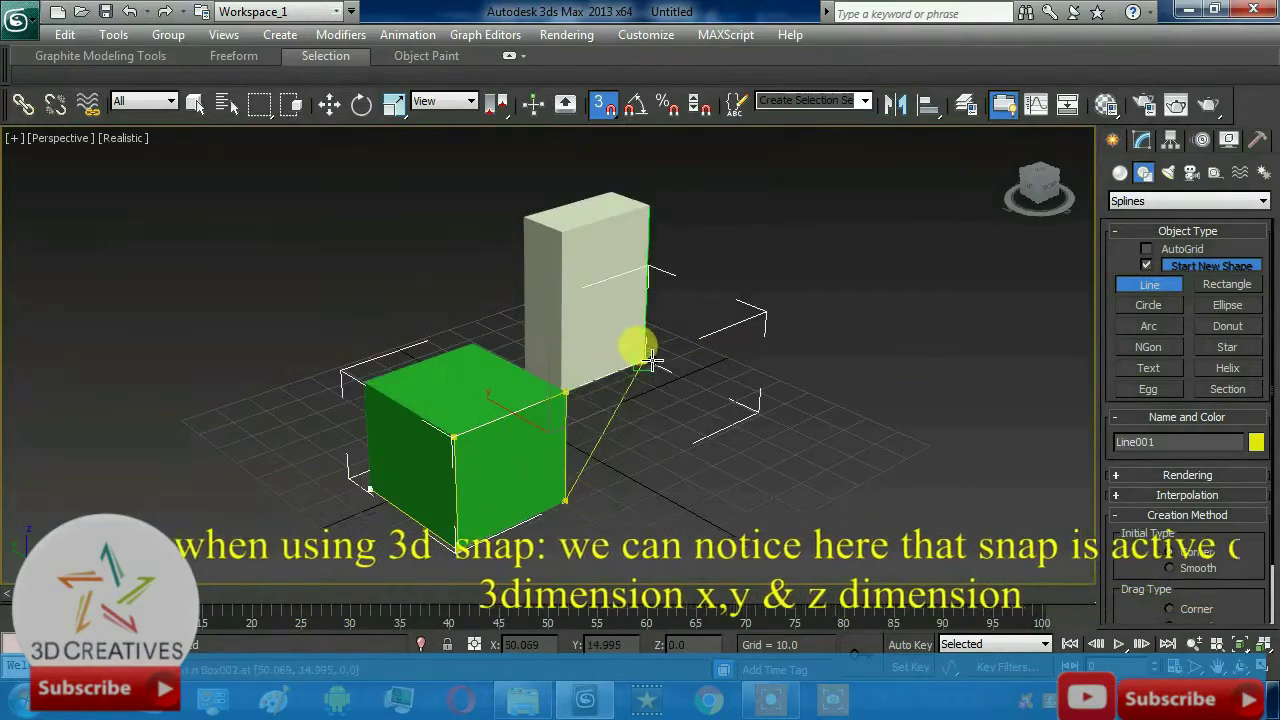
{"action": "left_click", "coordinate": [645, 362]}
{"action": "left_click", "coordinate": [663, 203]}
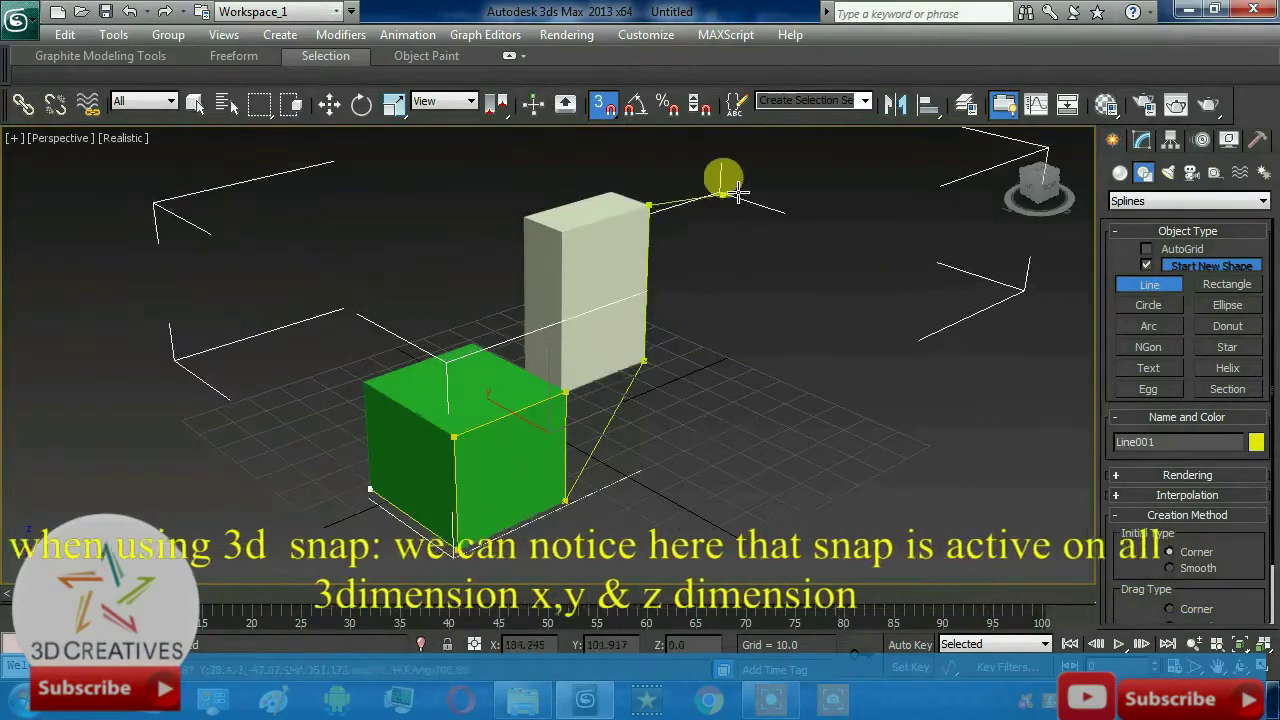
Add a final vertex at the green cube's top corner, finish the line, and restore four viewports
{"action": "middle_click_drag", "start_coordinate": [723, 180], "coordinate": [575, 245], "text": "alt"}
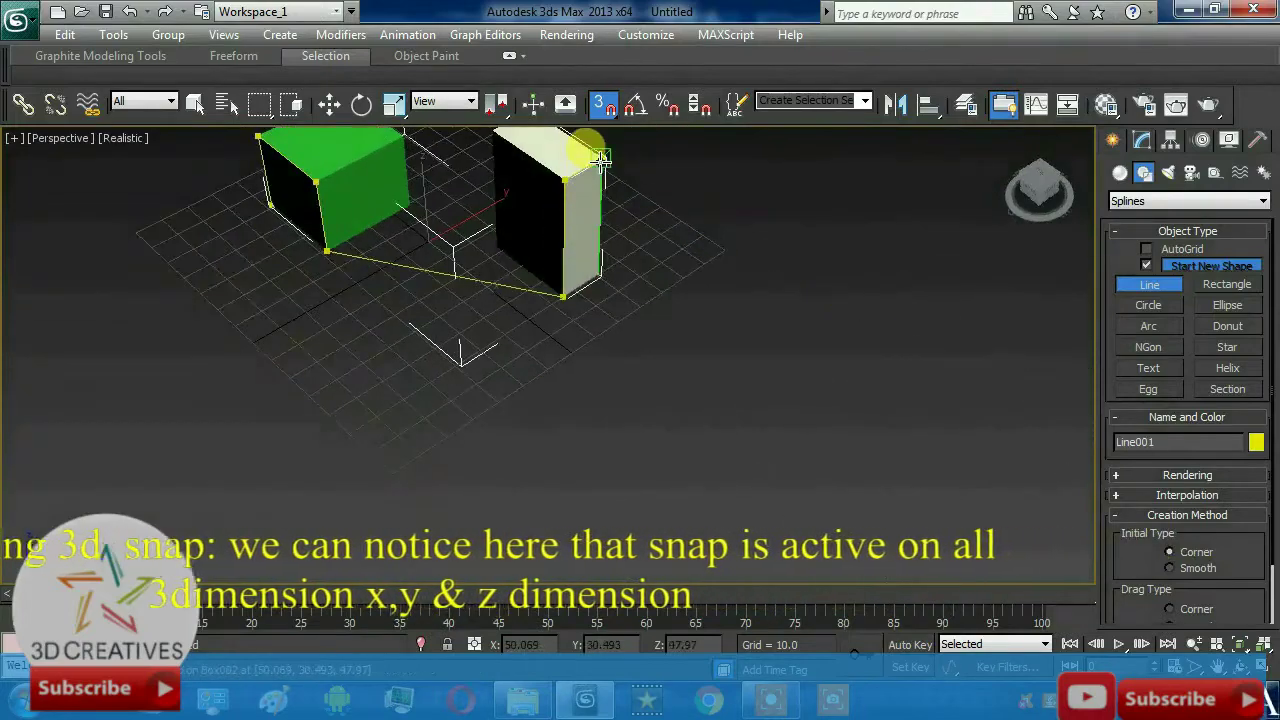
{"action": "mouse_move", "coordinate": [623, 134]}
{"action": "middle_mouse_down", "text": "alt"}
{"action": "mouse_move", "coordinate": [718, 355]}
{"action": "mouse_move", "coordinate": [614, 286]}
{"action": "middle_mouse_up", "text": "alt"}
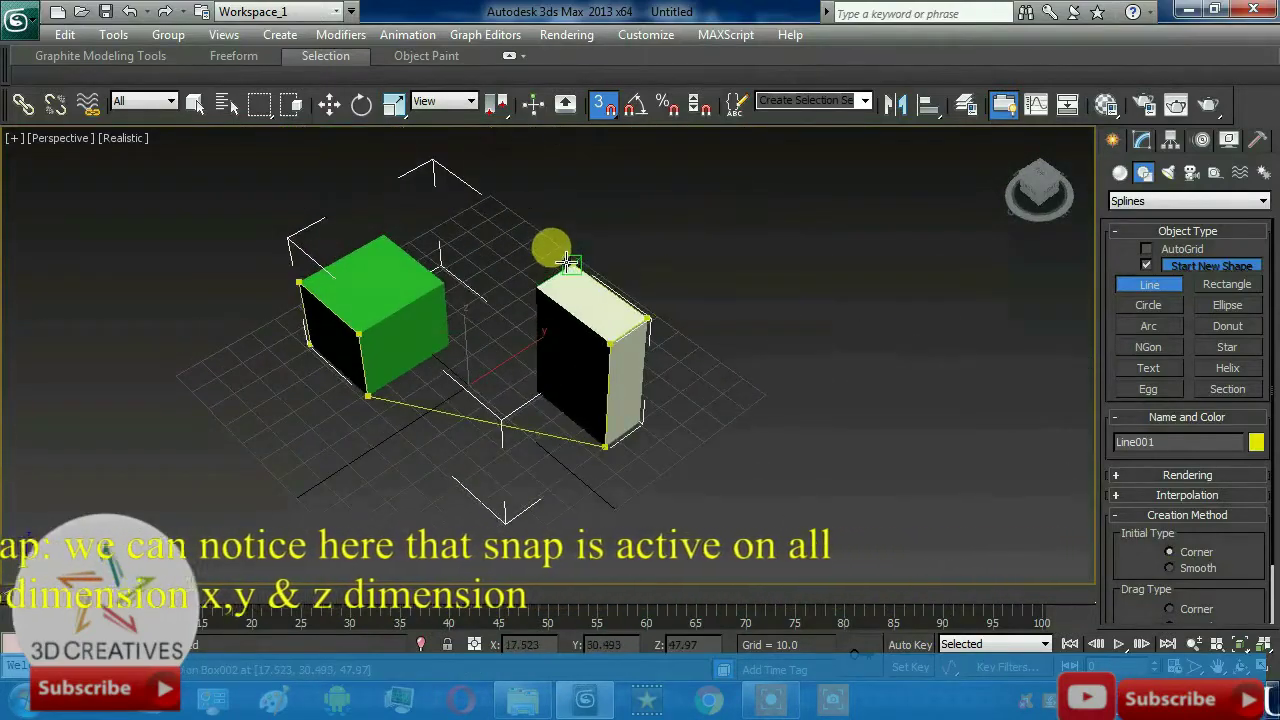
{"action": "left_click", "coordinate": [384, 236]}
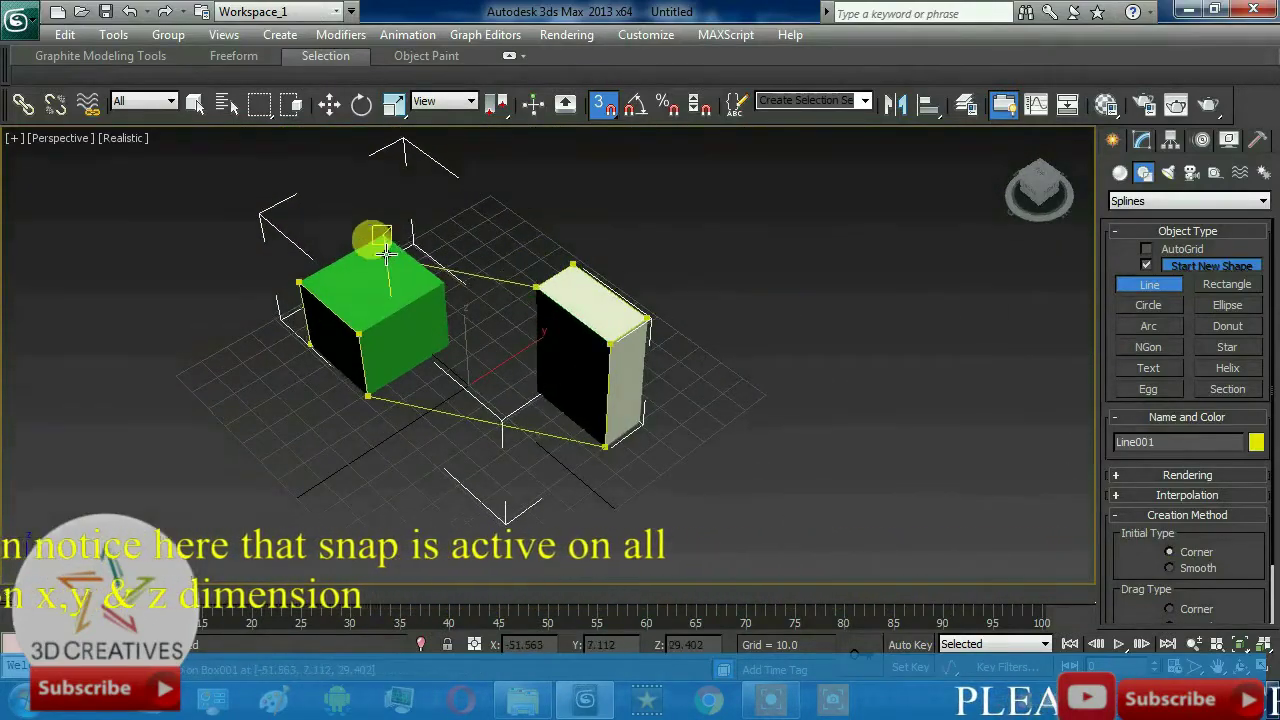
{"action": "right_click", "coordinate": [362, 312]}
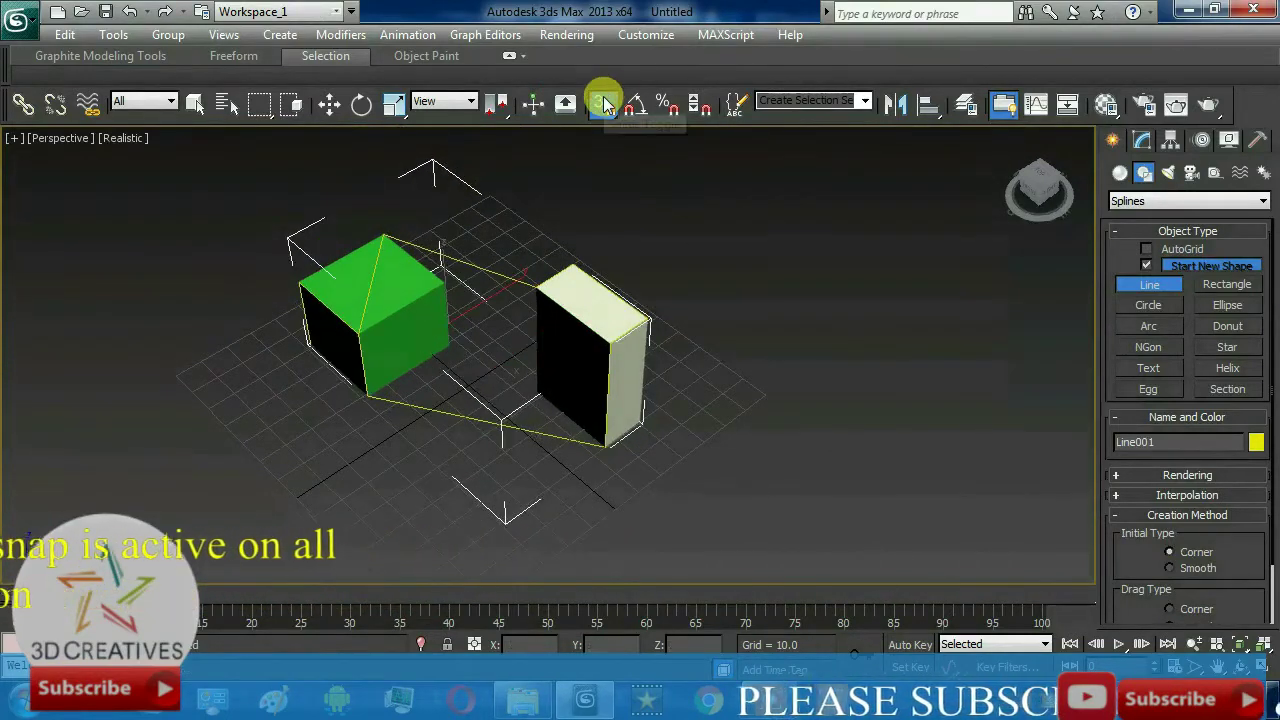
{"action": "mouse_move", "coordinate": [892, 453]}
{"action": "middle_mouse_down", "text": "alt"}
{"action": "mouse_move", "coordinate": [897, 337]}
{"action": "mouse_move", "coordinate": [1094, 366]}
{"action": "mouse_move", "coordinate": [1057, 337]}
{"action": "mouse_move", "coordinate": [977, 434]}
{"action": "mouse_move", "coordinate": [1017, 428]}
{"action": "middle_mouse_up", "text": "alt"}
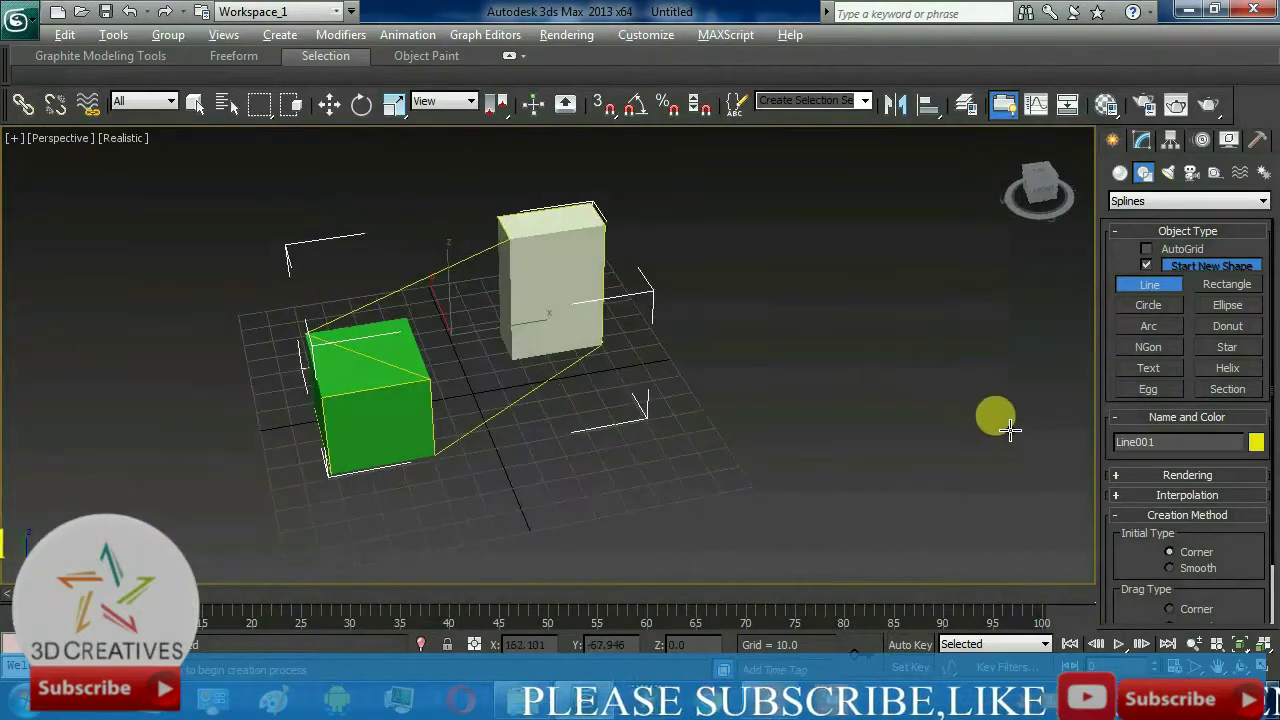
{"action": "key", "text": "alt+w"}
{"action": "middle_click_drag", "start_coordinate": [857, 457], "coordinate": [922, 481], "text": "alt"}
{"action": "left_click", "coordinate": [330, 105]}
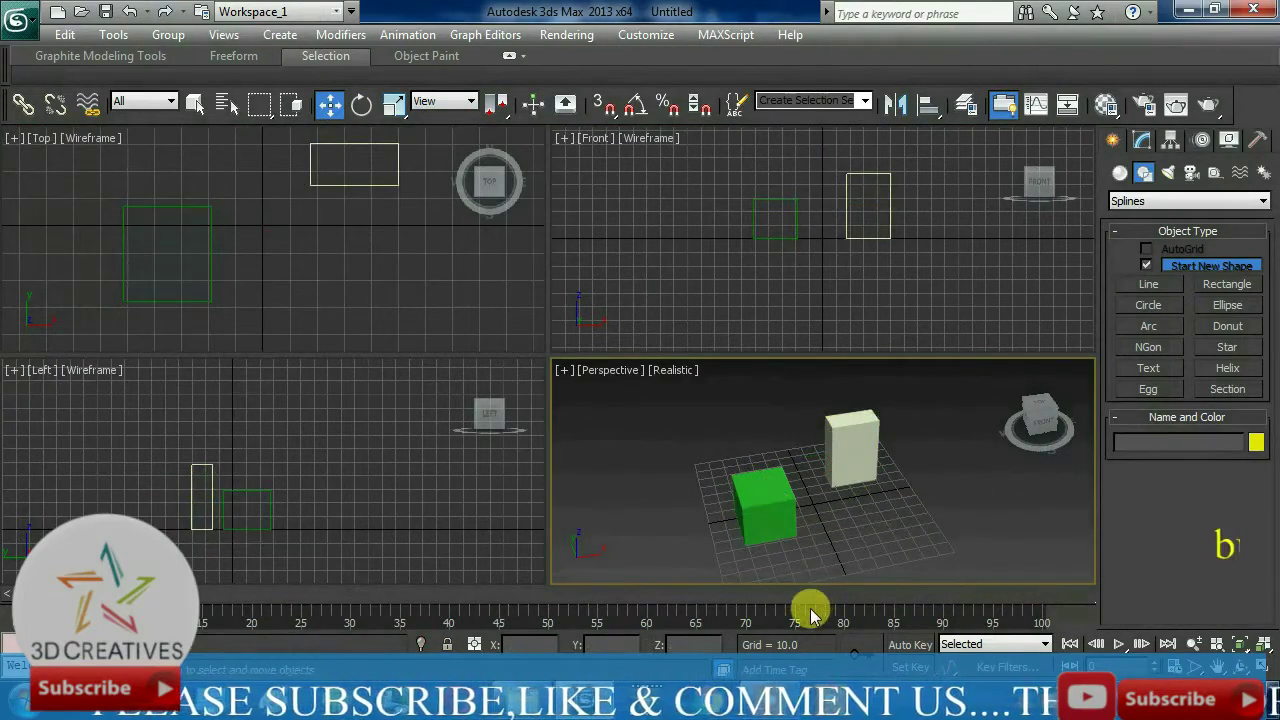
Start the Line tool with 3D snapping on and frame the Front view
{"action": "middle_click_drag", "start_coordinate": [922, 471], "coordinate": [877, 428], "text": "alt"}
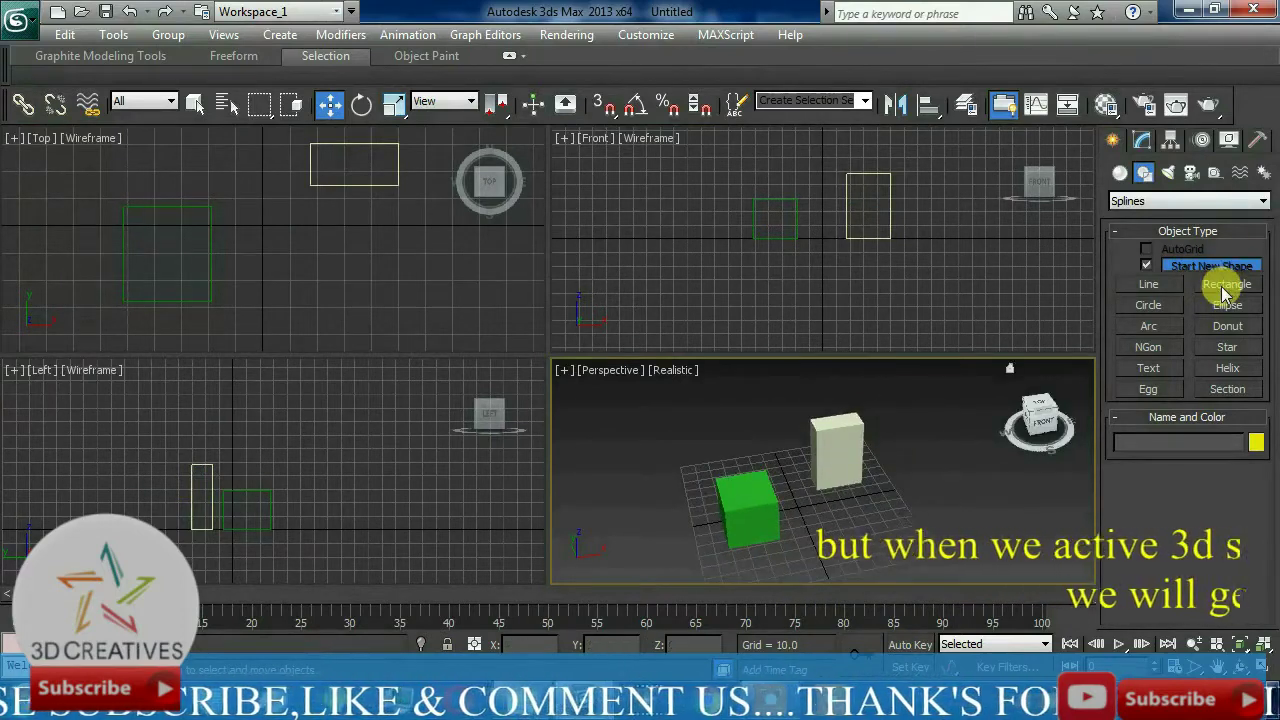
{"action": "left_click", "coordinate": [1145, 285]}
{"action": "scroll", "coordinate": [800, 191], "scroll_direction": "up", "scroll_amount": 4}
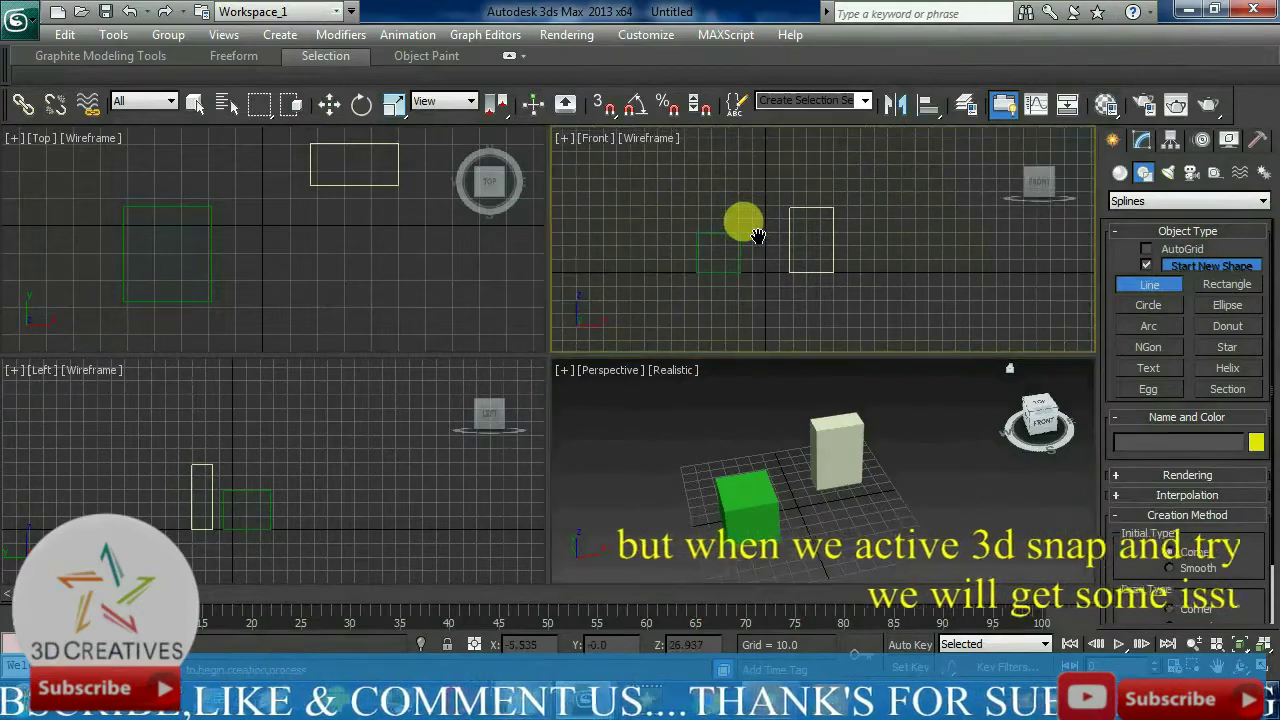
{"action": "middle_click_drag", "start_coordinate": [778, 176], "coordinate": [803, 176]}
{"action": "left_click", "coordinate": [603, 104]}
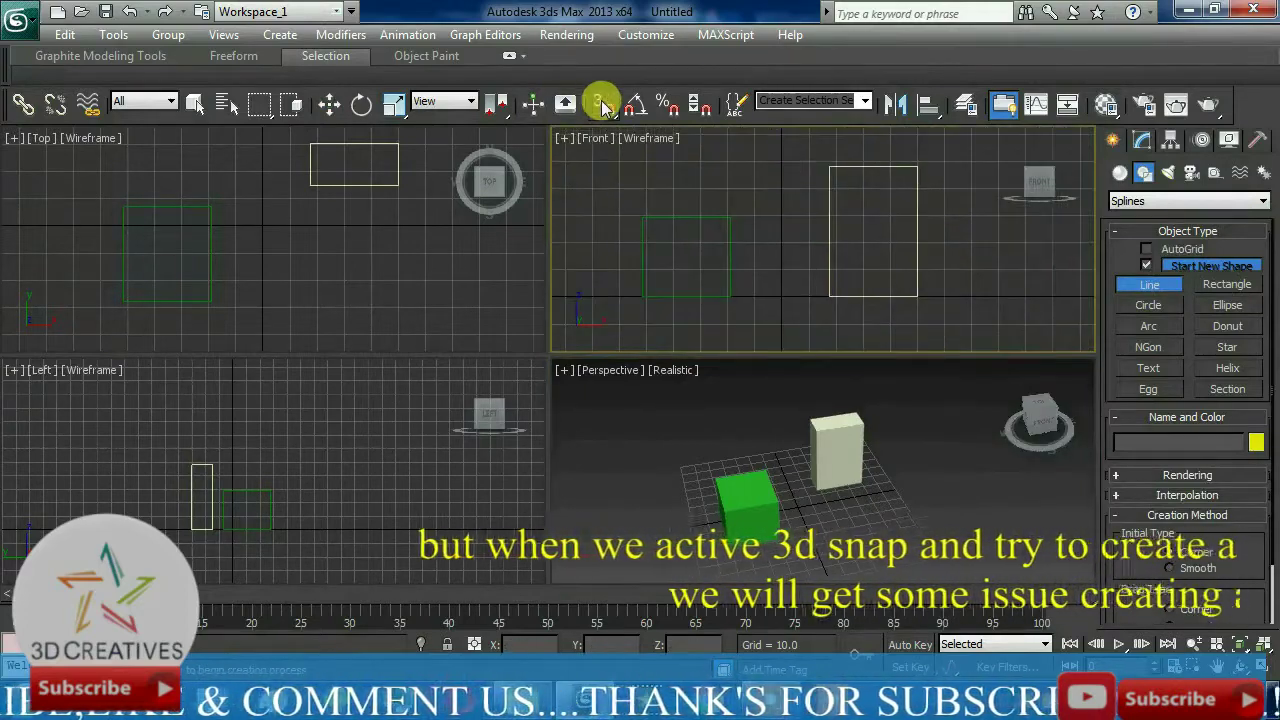
Trace the green cube and white box corners in Front view and close the spline
{"action": "left_click", "coordinate": [643, 216]}
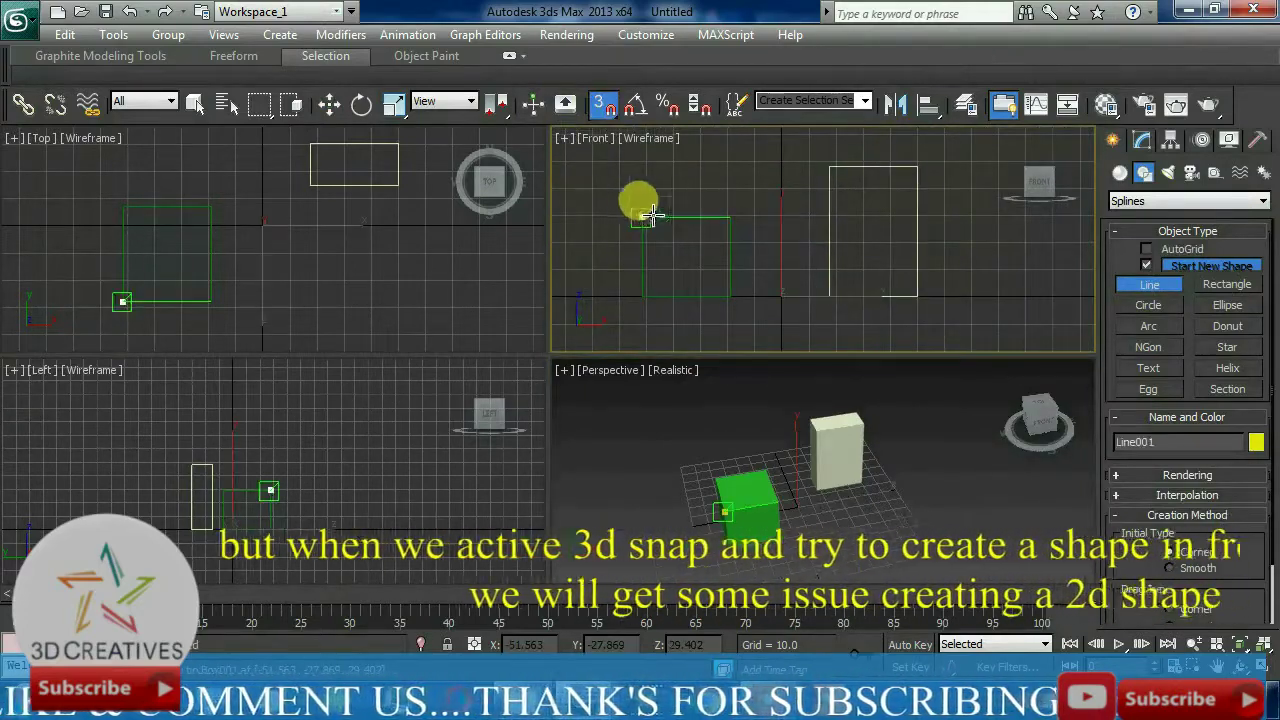
{"action": "left_click", "coordinate": [728, 212]}
{"action": "left_click", "coordinate": [829, 167]}
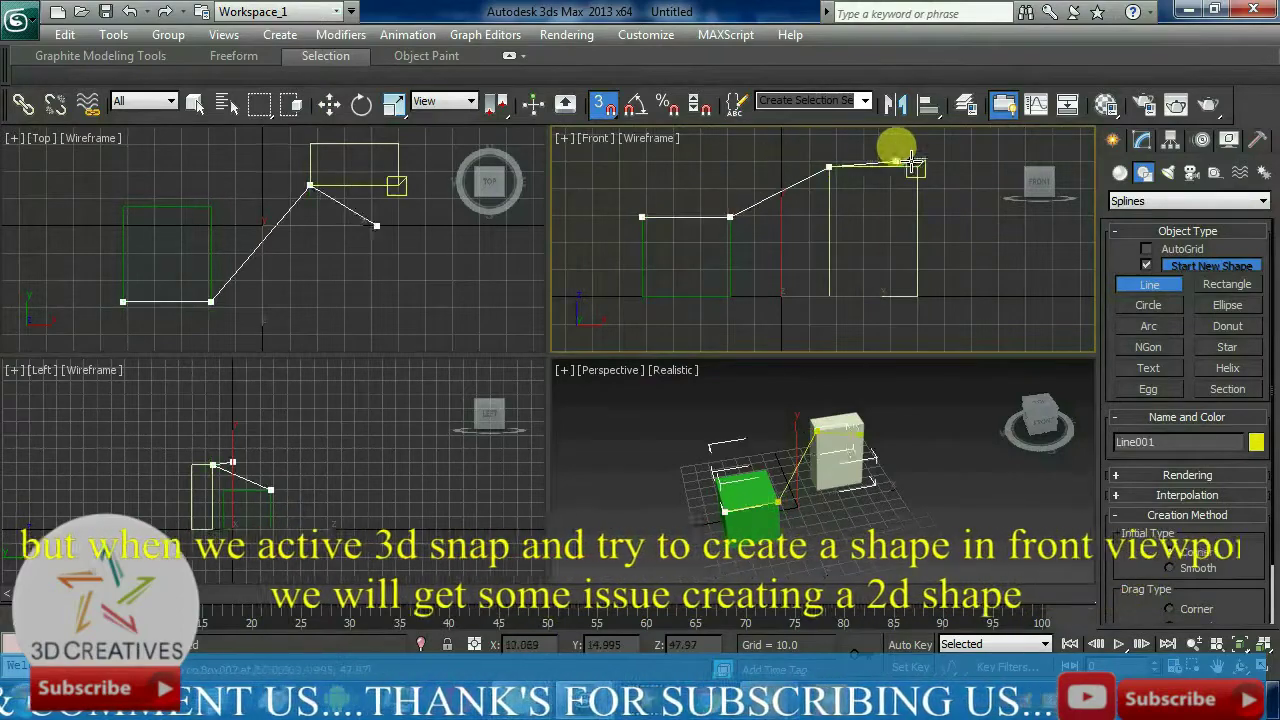
{"action": "left_click", "coordinate": [917, 167]}
{"action": "left_click", "coordinate": [917, 296]}
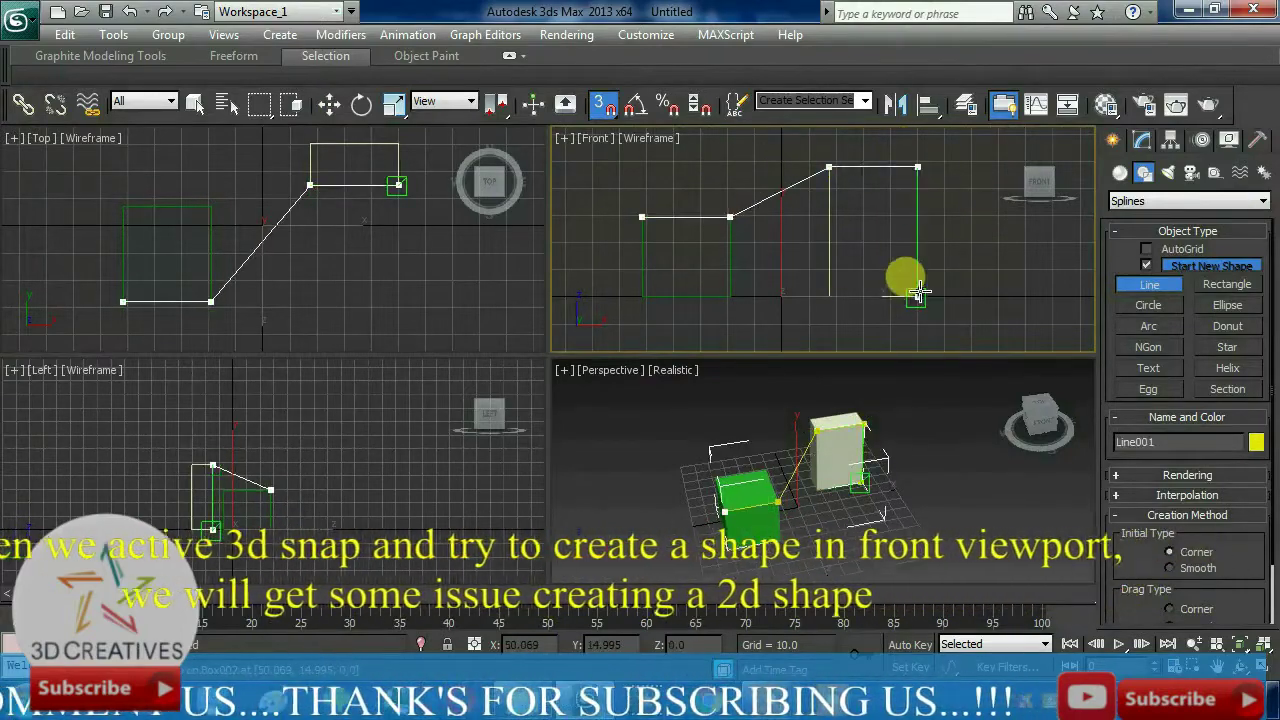
{"action": "left_click", "coordinate": [829, 296]}
{"action": "left_click", "coordinate": [641, 296]}
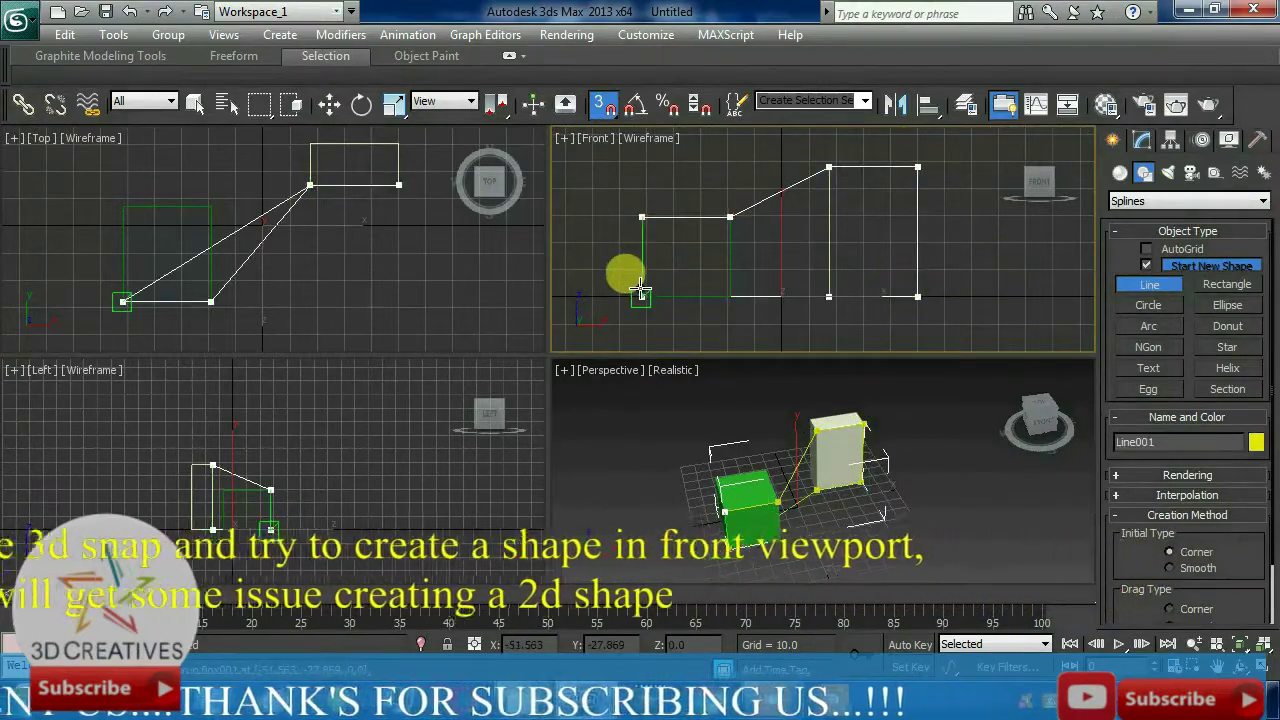
{"action": "left_click", "coordinate": [642, 217]}
{"action": "left_click", "coordinate": [618, 408]}
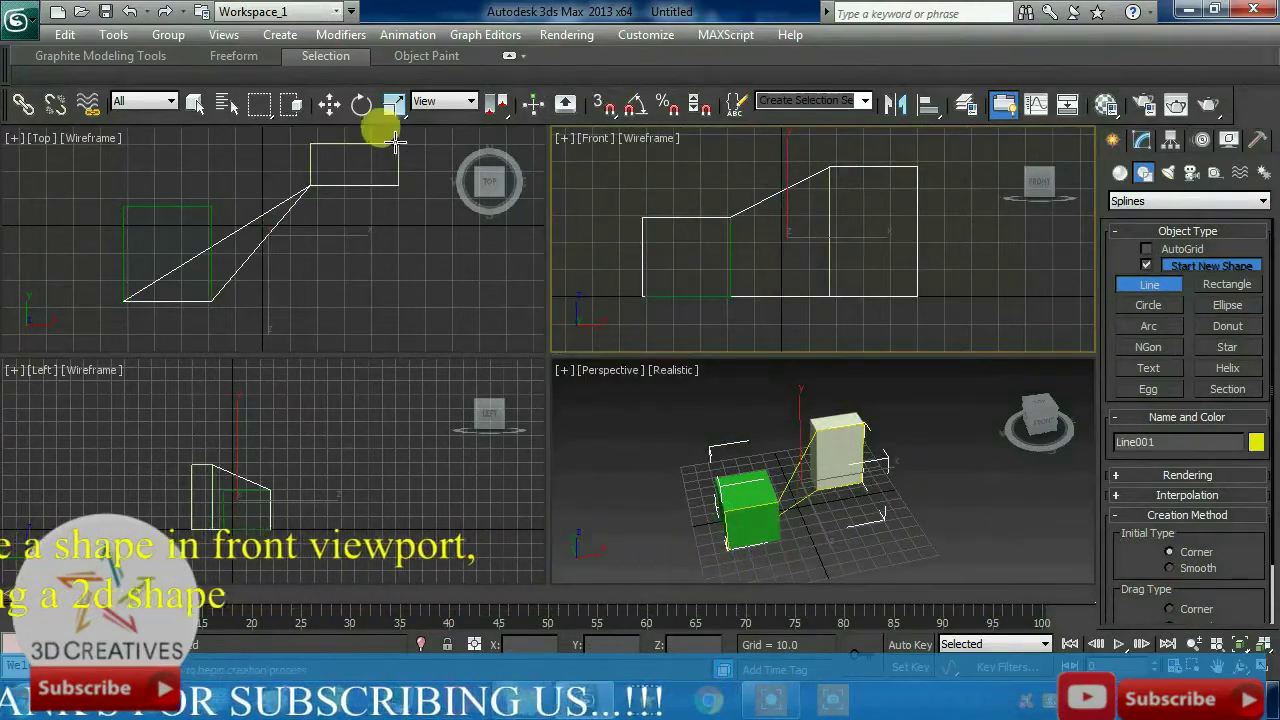
Maximize Perspective and orbit to inspect the zigzag Line001 around the boxes
{"action": "left_click", "coordinate": [330, 104]}
{"action": "right_click", "coordinate": [780, 505]}
{"action": "key", "text": "alt+w"}
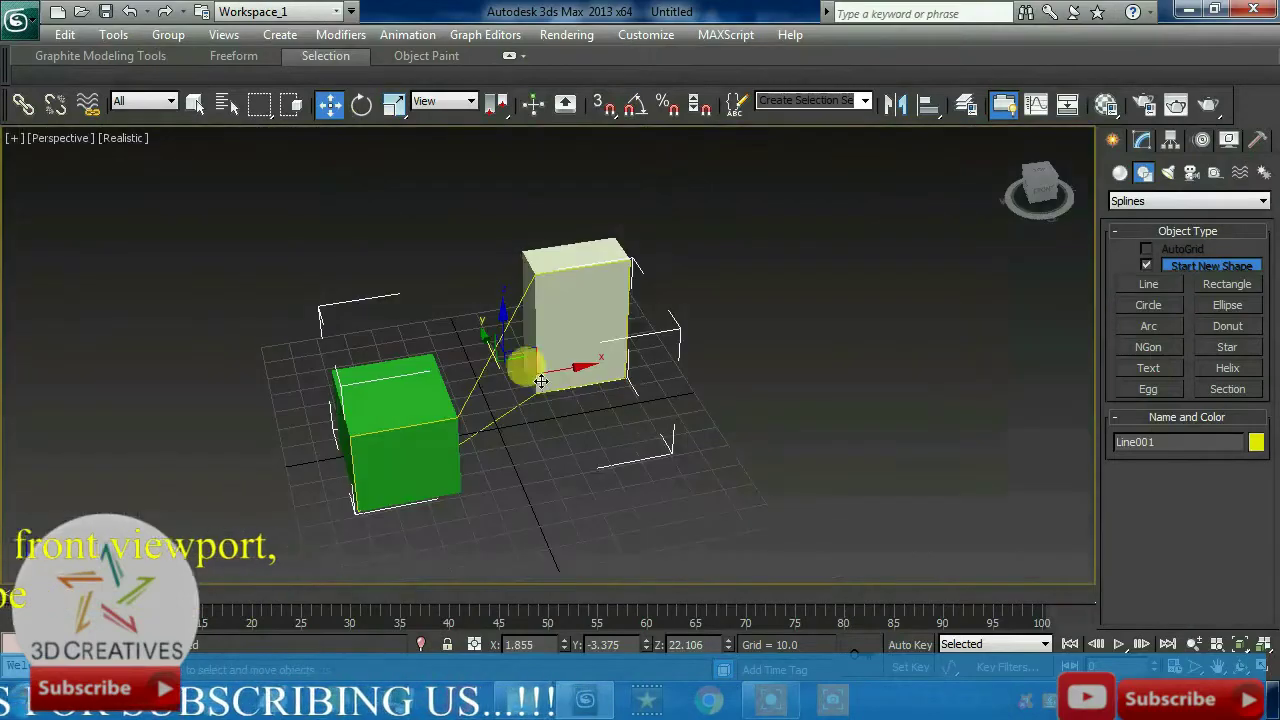
{"action": "middle_click_drag", "start_coordinate": [785, 404], "coordinate": [816, 410], "text": "alt"}
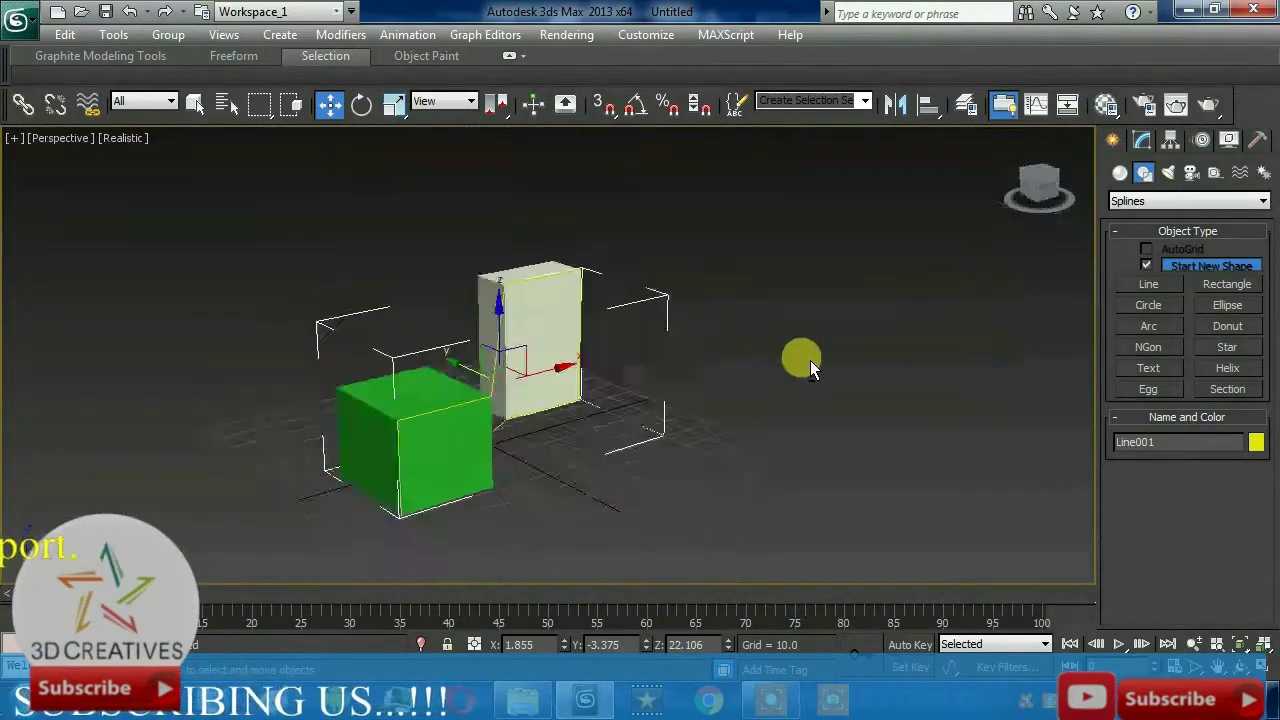
{"action": "mouse_move", "coordinate": [458, 355]}
{"action": "middle_mouse_down", "text": "alt"}
{"action": "mouse_move", "coordinate": [722, 336]}
{"action": "mouse_move", "coordinate": [837, 366]}
{"action": "mouse_move", "coordinate": [829, 374]}
{"action": "middle_mouse_up", "text": "alt"}
Return to four viewports and delete Line001
{"action": "key", "text": "alt+w"}
{"action": "middle_click_drag", "start_coordinate": [531, 289], "coordinate": [327, 202]}
{"action": "scroll", "coordinate": [327, 202], "scroll_direction": "down", "scroll_amount": 2}
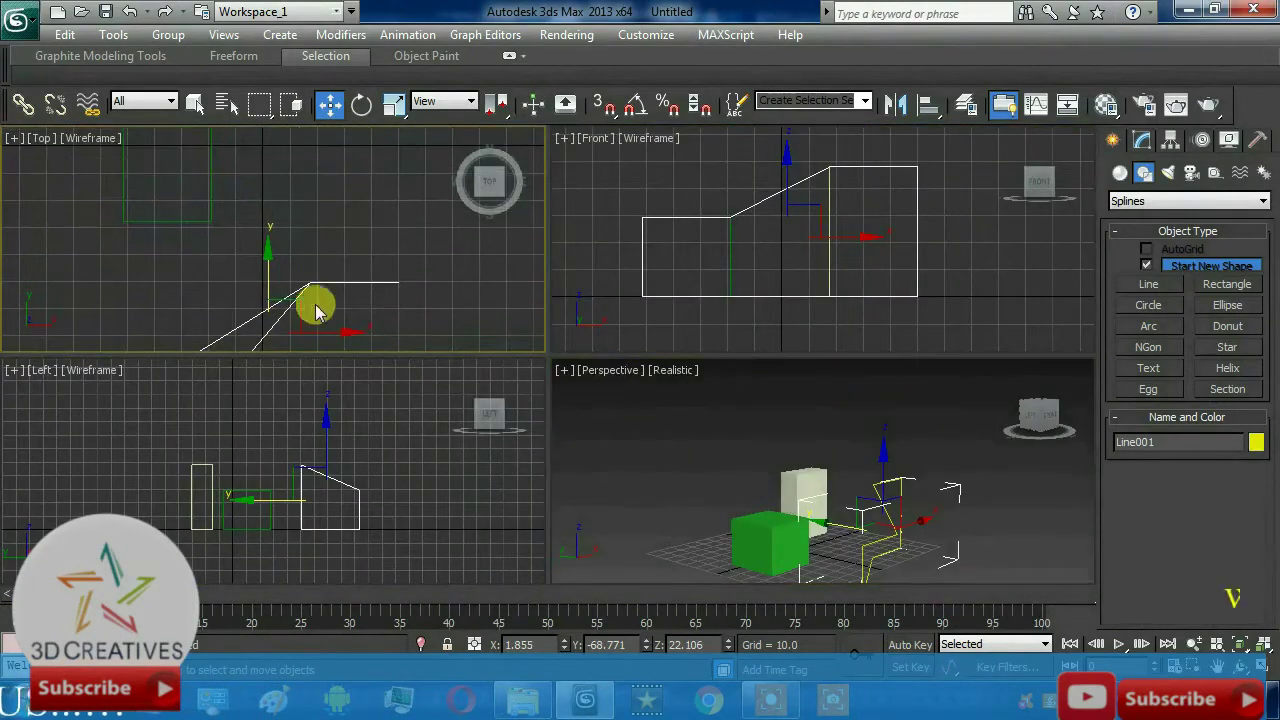
{"action": "scroll", "coordinate": [314, 306], "scroll_direction": "down", "scroll_amount": 2}
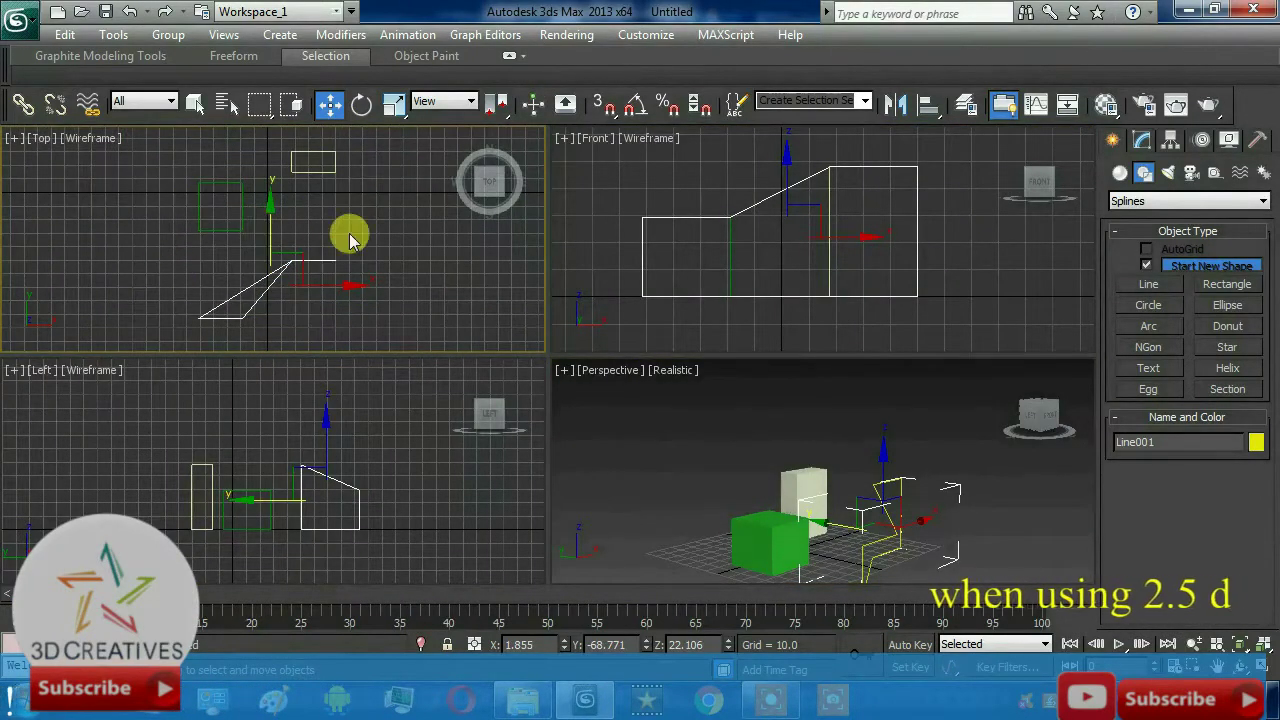
{"action": "middle_click_drag", "start_coordinate": [929, 480], "coordinate": [886, 420], "text": "alt"}
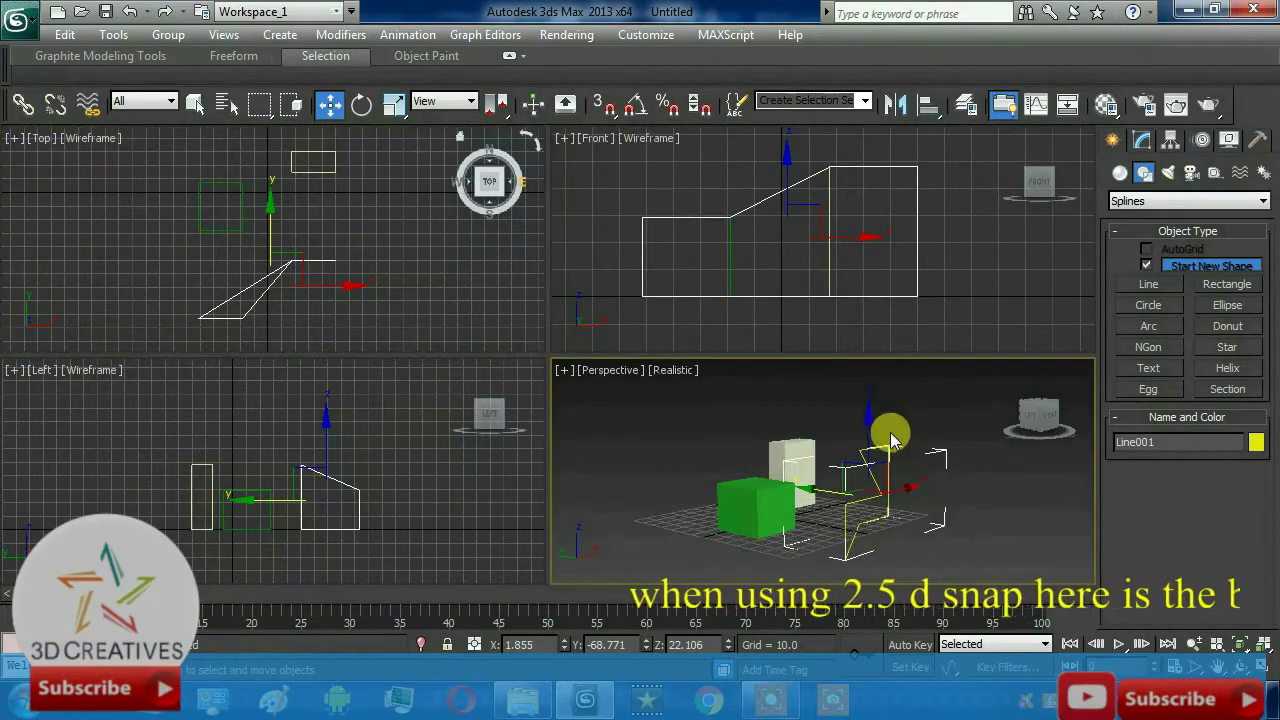
{"action": "key", "text": "Delete"}
Switch to 2.5D snap and trace a closed line on the box corners in Front view
{"action": "middle_click_drag", "start_coordinate": [748, 207], "coordinate": [726, 211]}
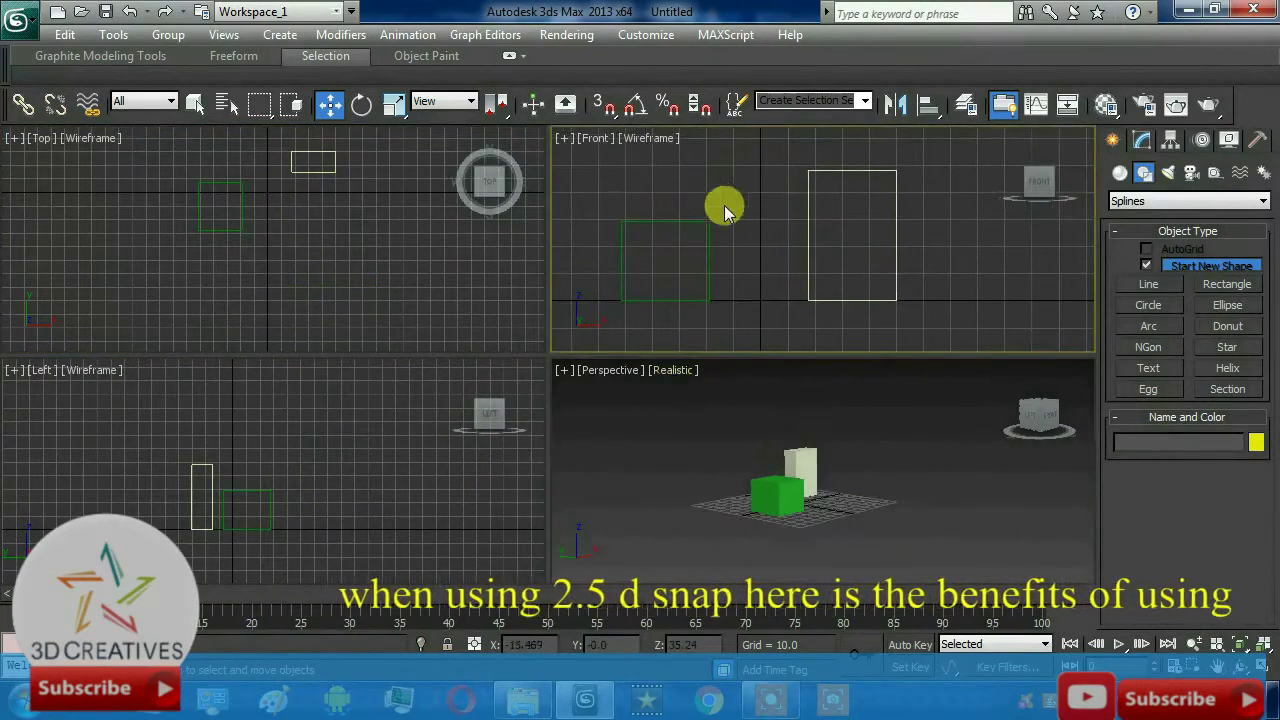
{"action": "left_click_drag", "start_coordinate": [598, 104], "coordinate": [603, 160]}
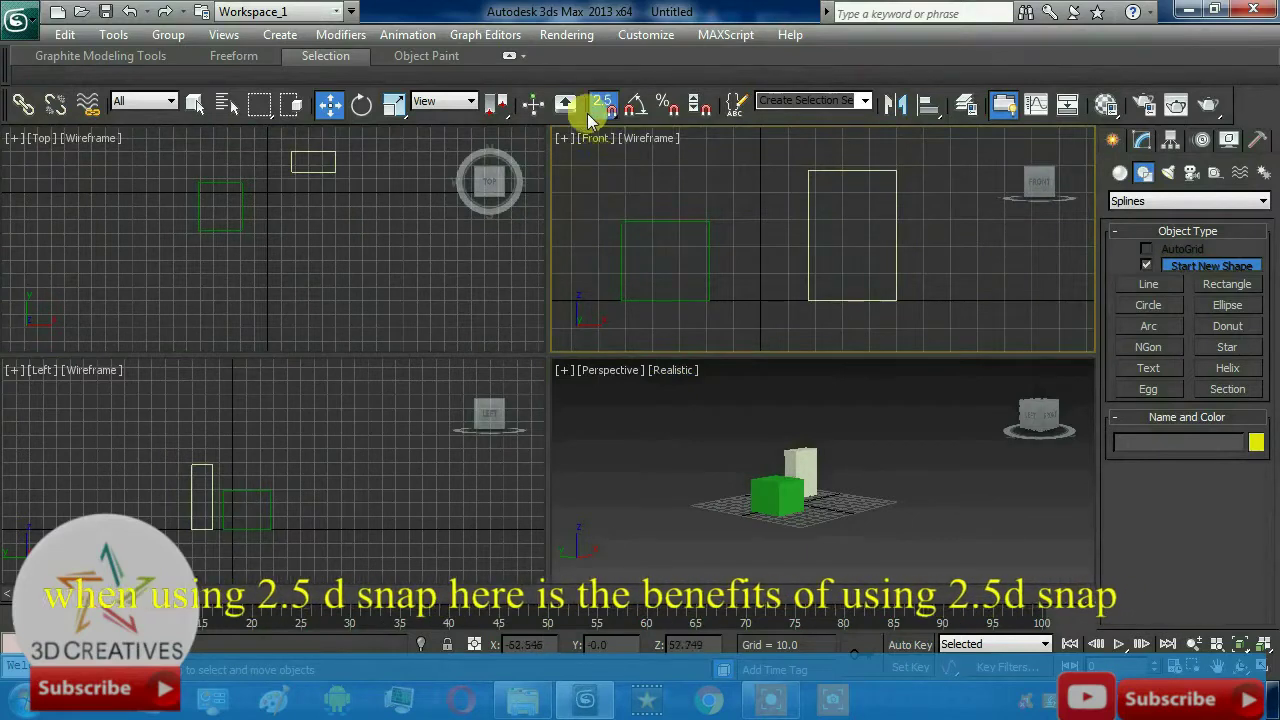
{"action": "left_click", "coordinate": [1147, 284]}
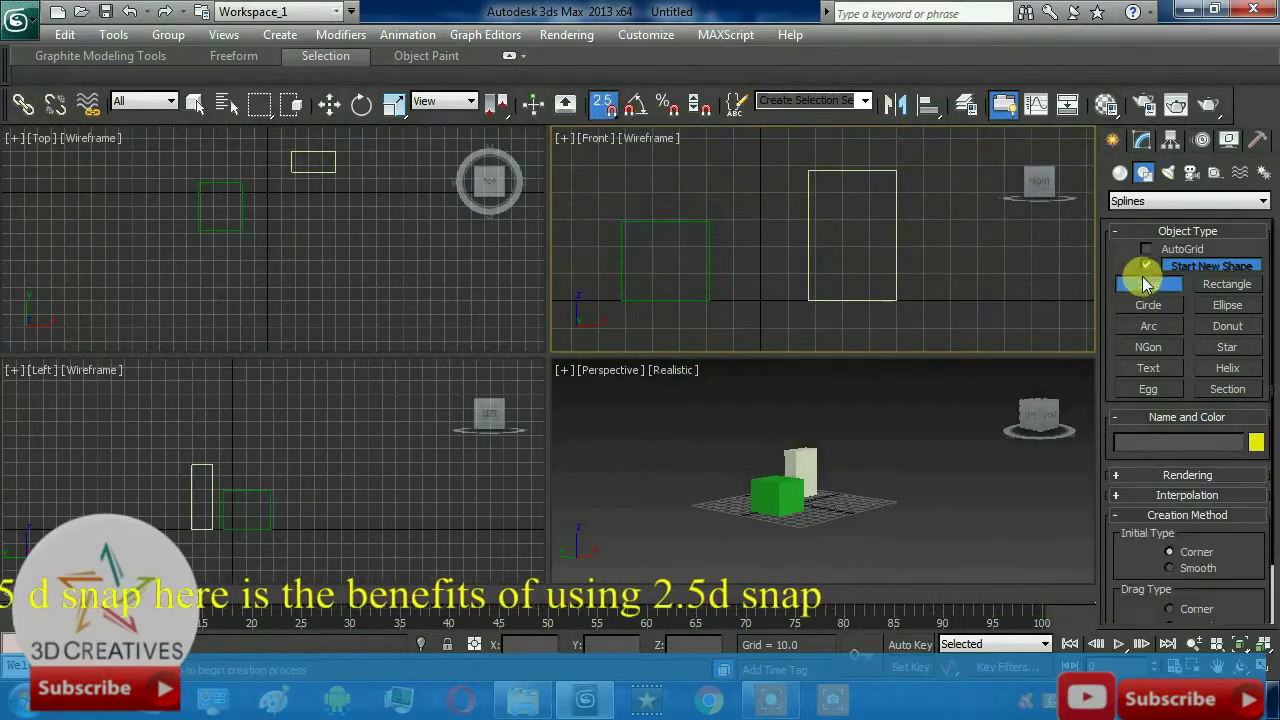
{"action": "middle_click_drag", "start_coordinate": [762, 194], "coordinate": [797, 194]}
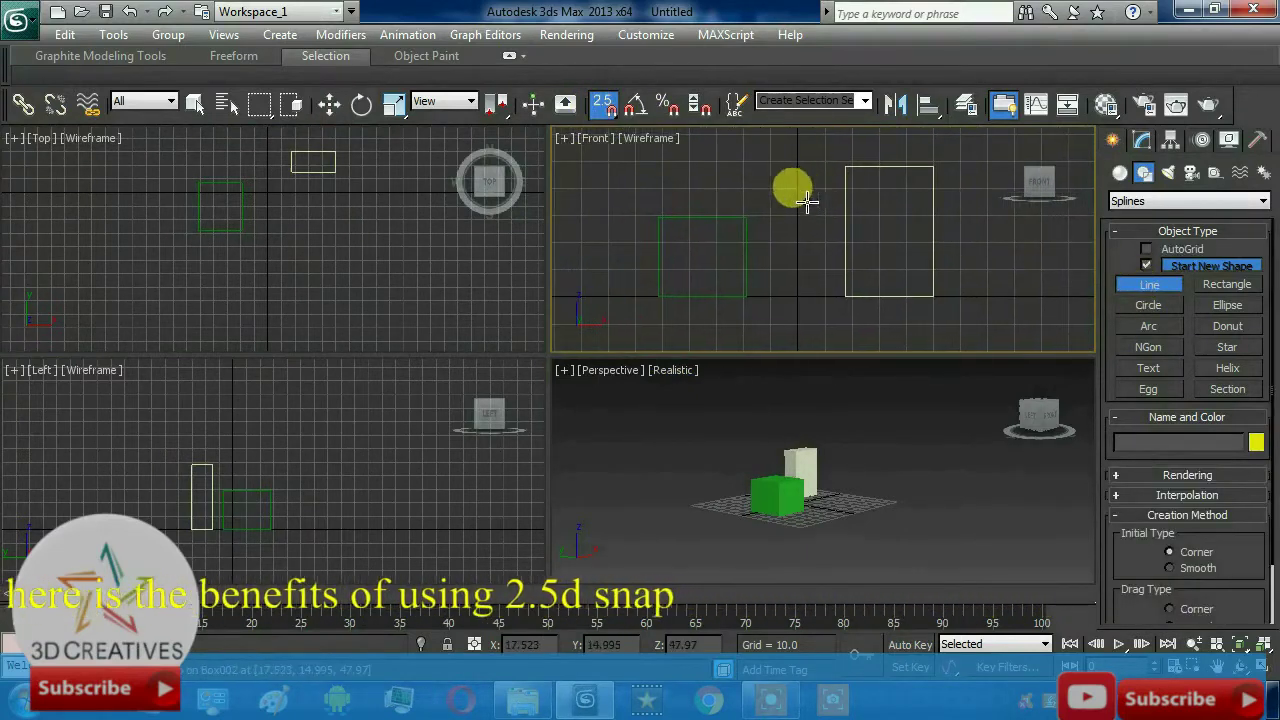
{"action": "left_click", "coordinate": [657, 216]}
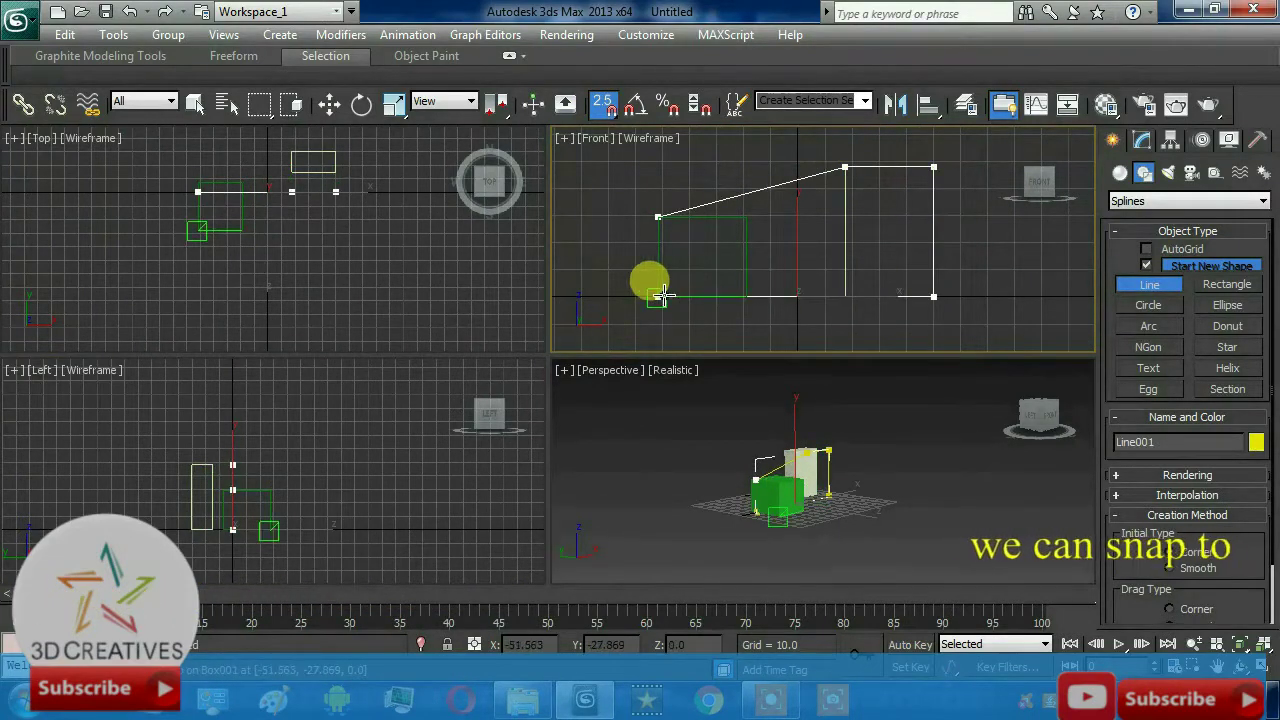
{"action": "left_click", "coordinate": [660, 222]}
{"action": "left_click", "coordinate": [600, 409]}
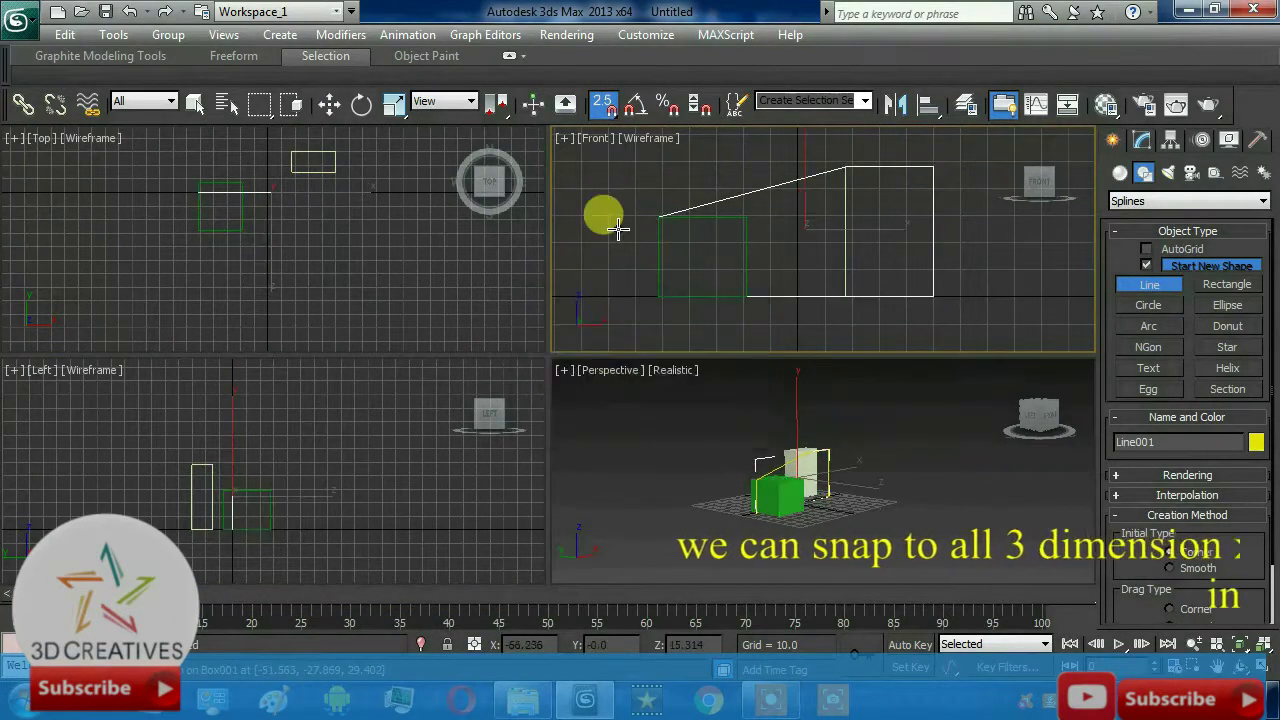
Turn snapping off and move the new line away from the boxes in Top view
{"action": "left_click", "coordinate": [603, 103]}
{"action": "left_click", "coordinate": [329, 104]}
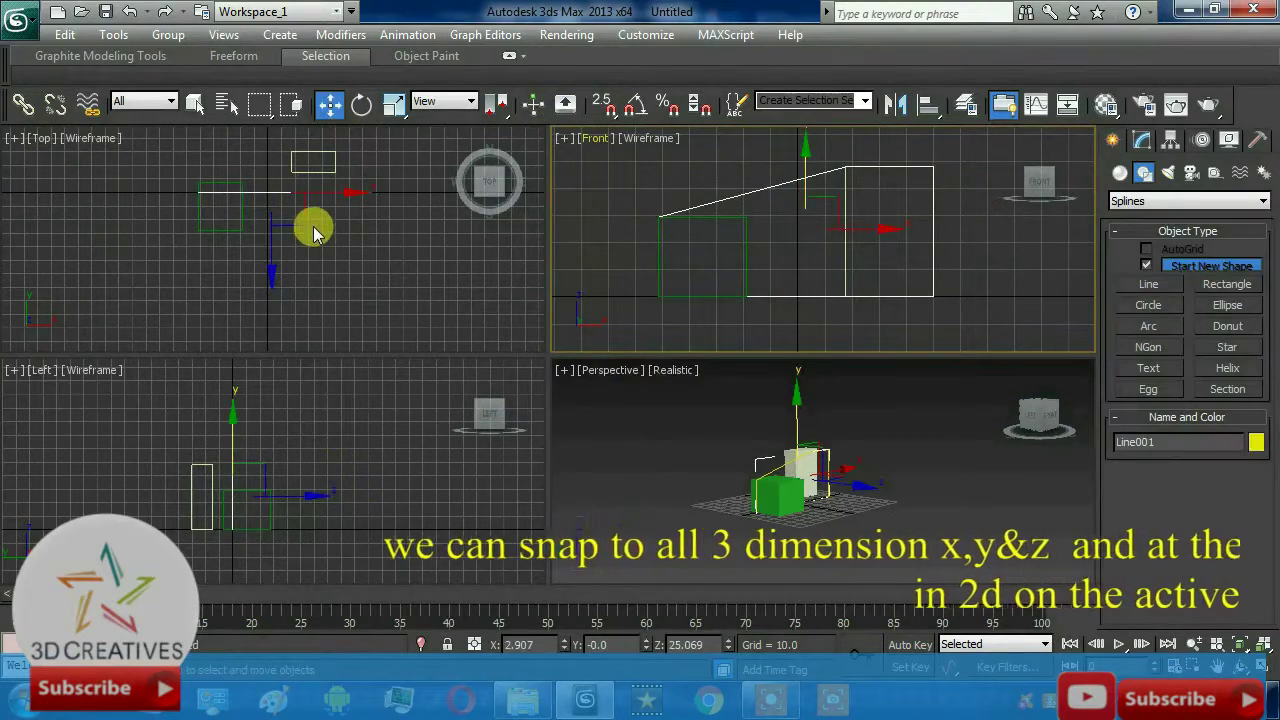
{"action": "left_click", "coordinate": [262, 137]}
{"action": "left_click_drag", "start_coordinate": [268, 145], "coordinate": [267, 240]}
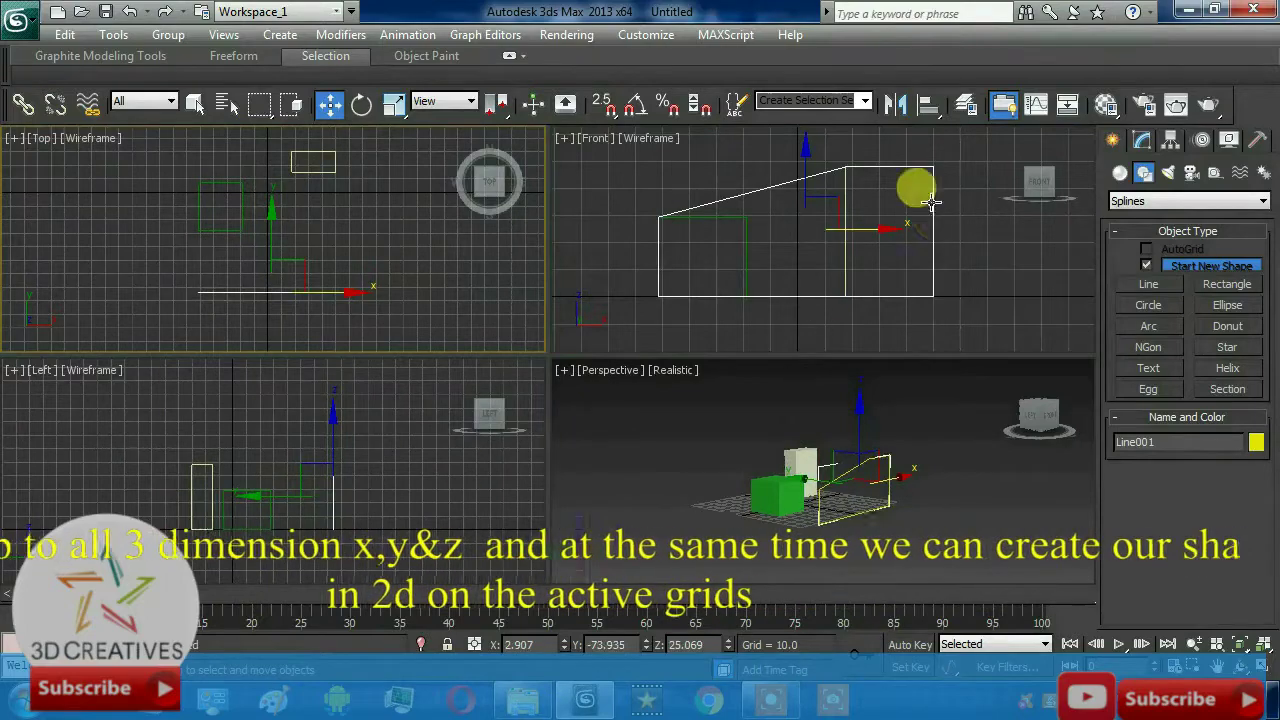
{"action": "key", "text": "alt+w"}
{"action": "mouse_move", "coordinate": [871, 480]}
{"action": "middle_mouse_down", "text": "alt"}
{"action": "mouse_move", "coordinate": [749, 423]}
{"action": "mouse_move", "coordinate": [737, 446]}
{"action": "mouse_move", "coordinate": [743, 349]}
{"action": "mouse_move", "coordinate": [743, 391]}
{"action": "middle_mouse_up", "text": "alt"}
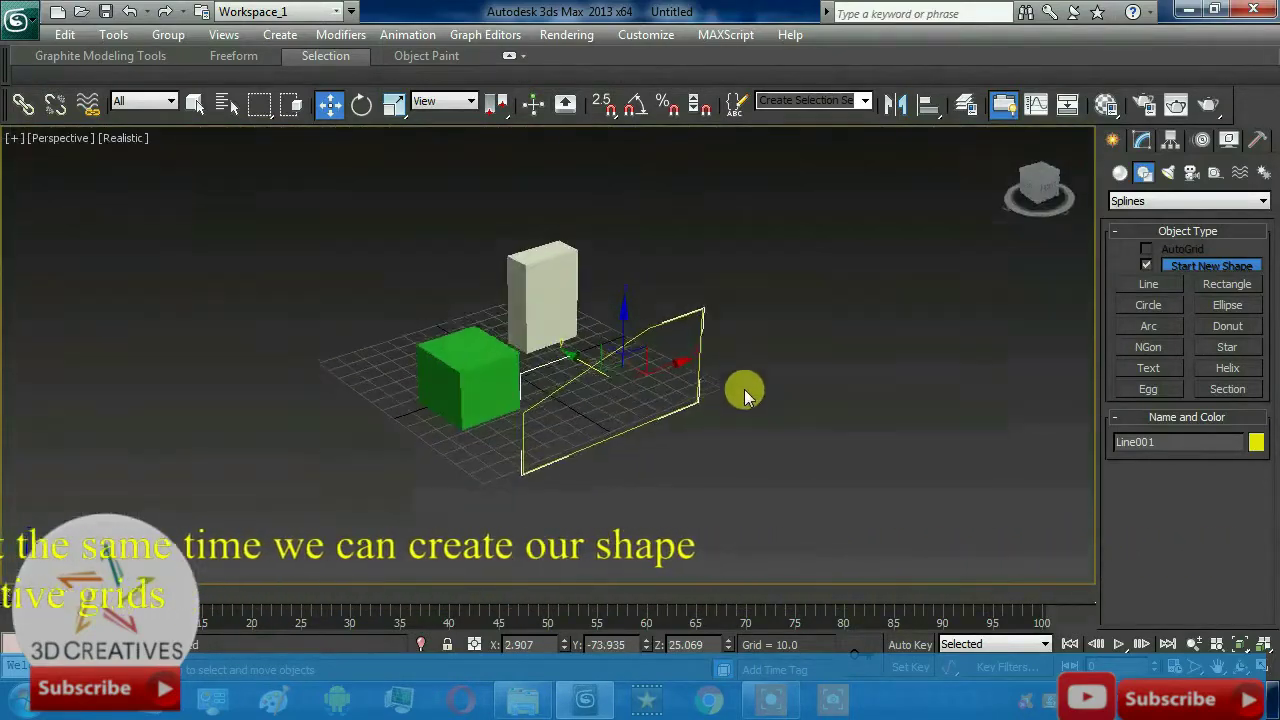
{"action": "key", "text": "alt+w"}
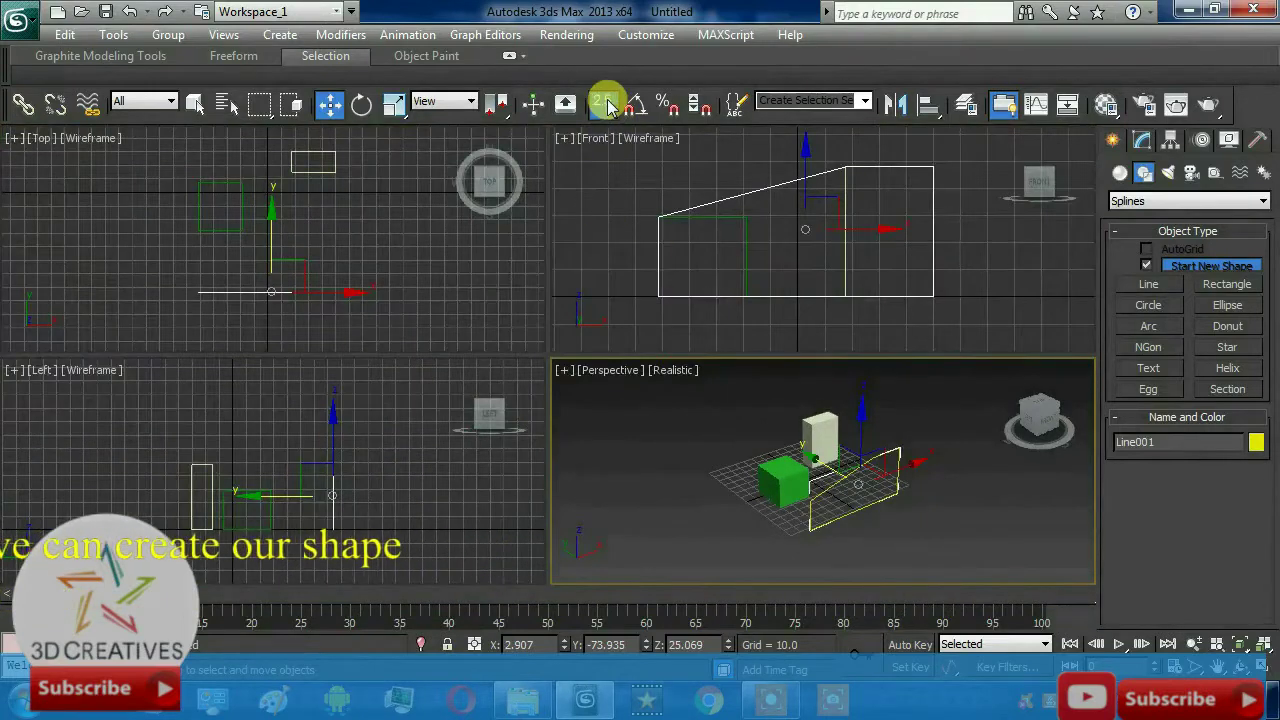